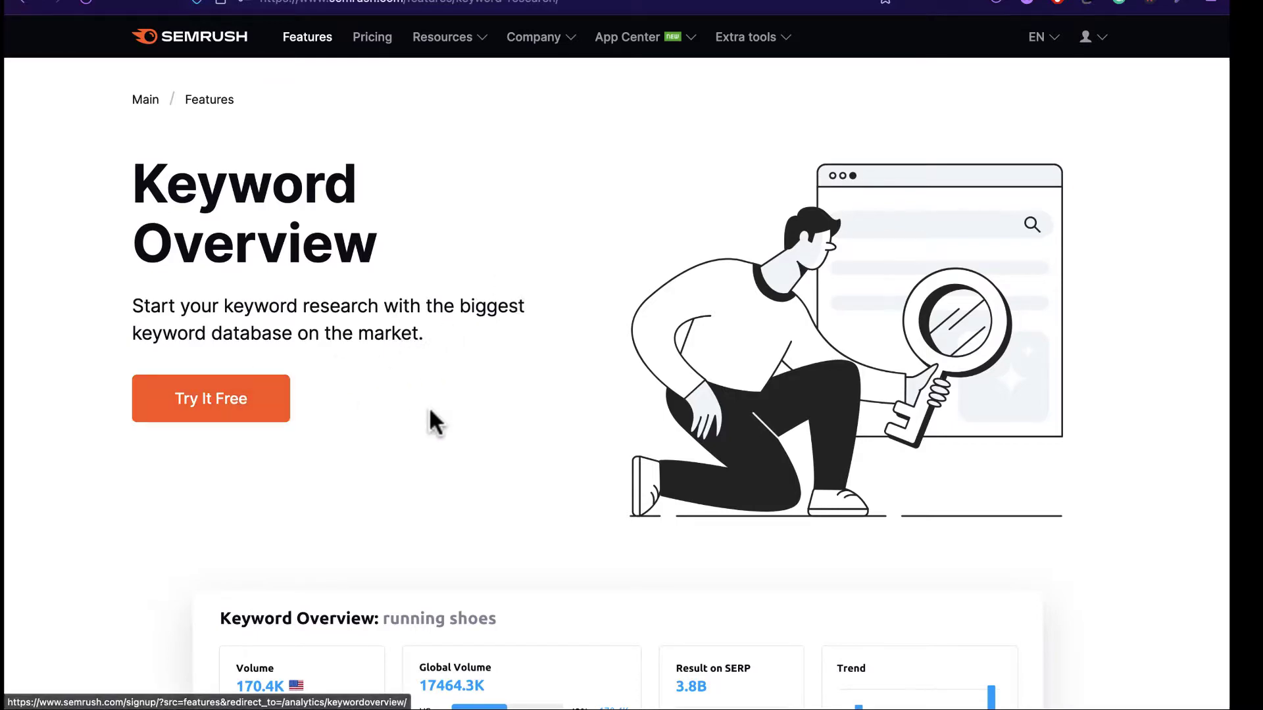
- Open the Keyword Overview tool from its feature page
scroll(431, 418, down, 4)
scroll(429, 411, down, 3)
scroll(428, 416, up, 8)
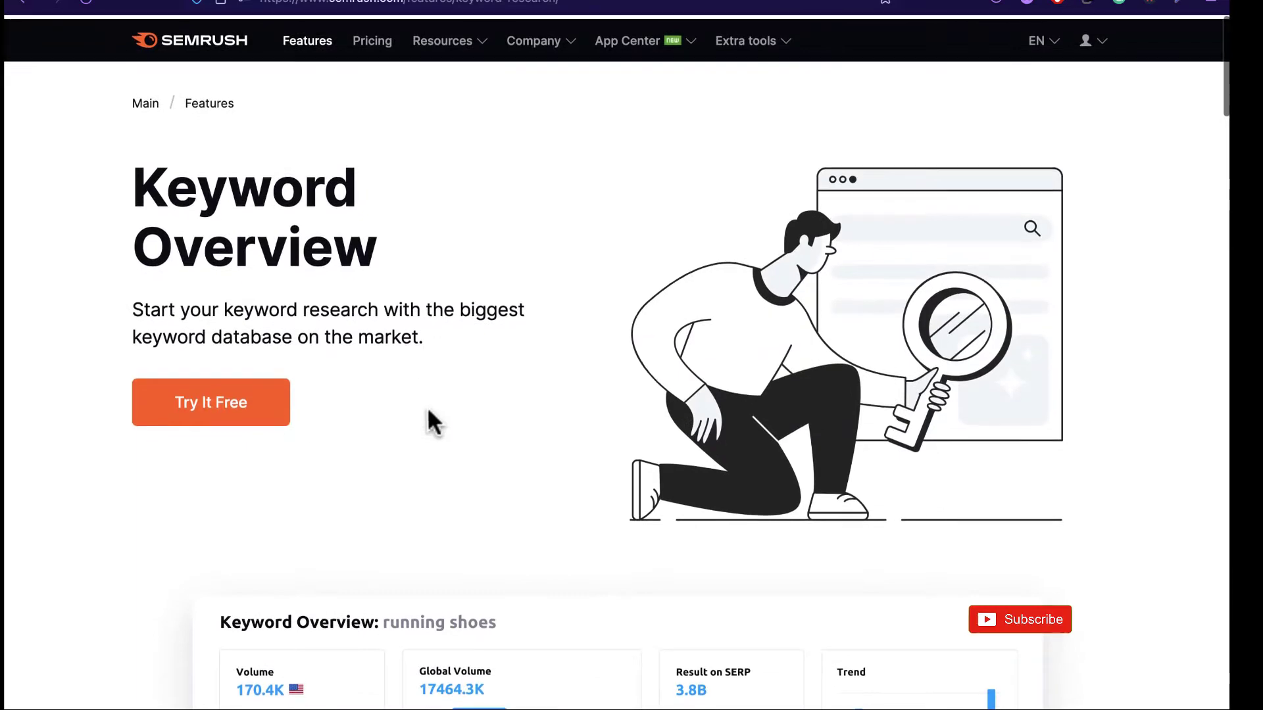
click(228, 421)
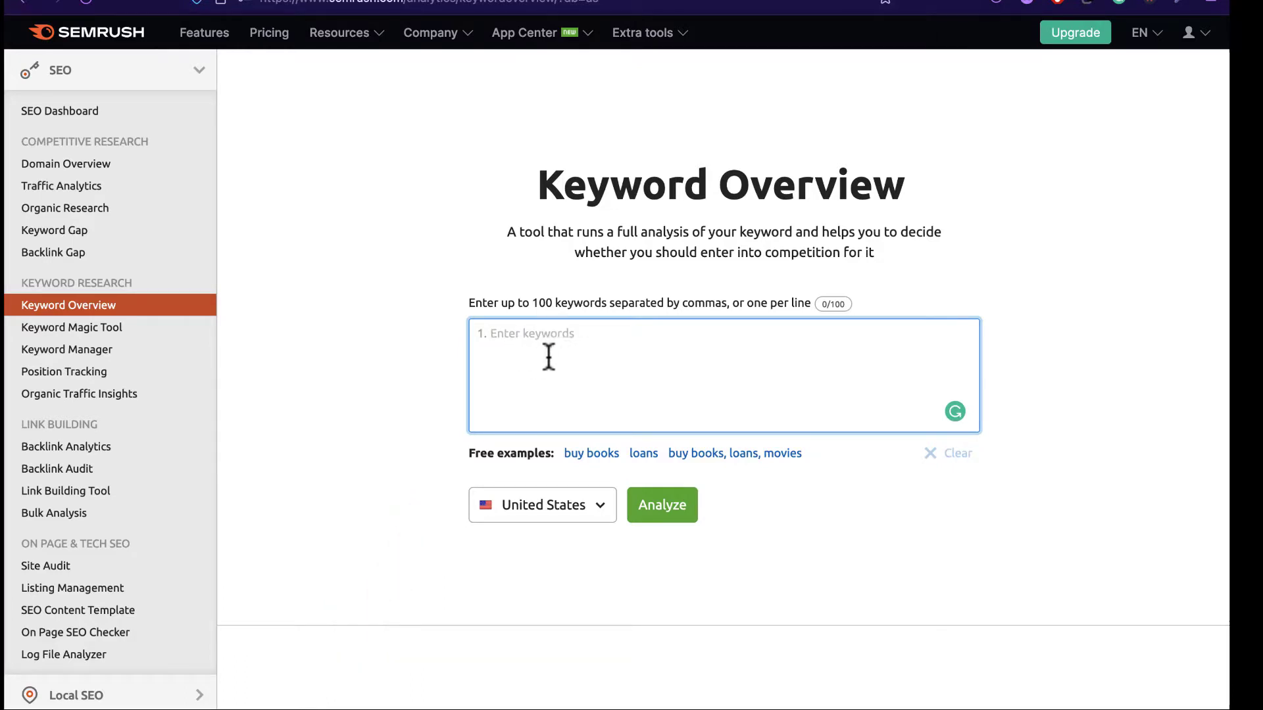
- Enter "integrate WhatsApp in website" as the first keyword, accepting the suggested capitalisation of WhatsApp
text(integrate whatsapp in website)
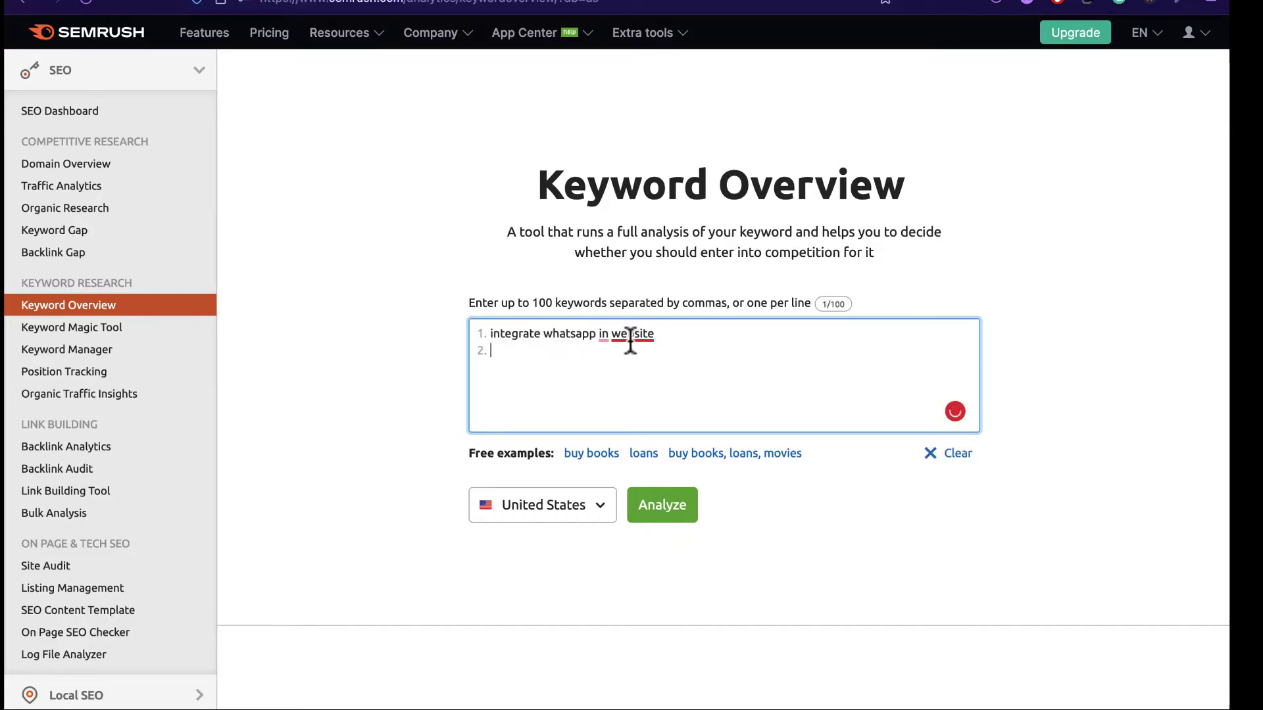
mouse_move(630, 340)
click(649, 386)
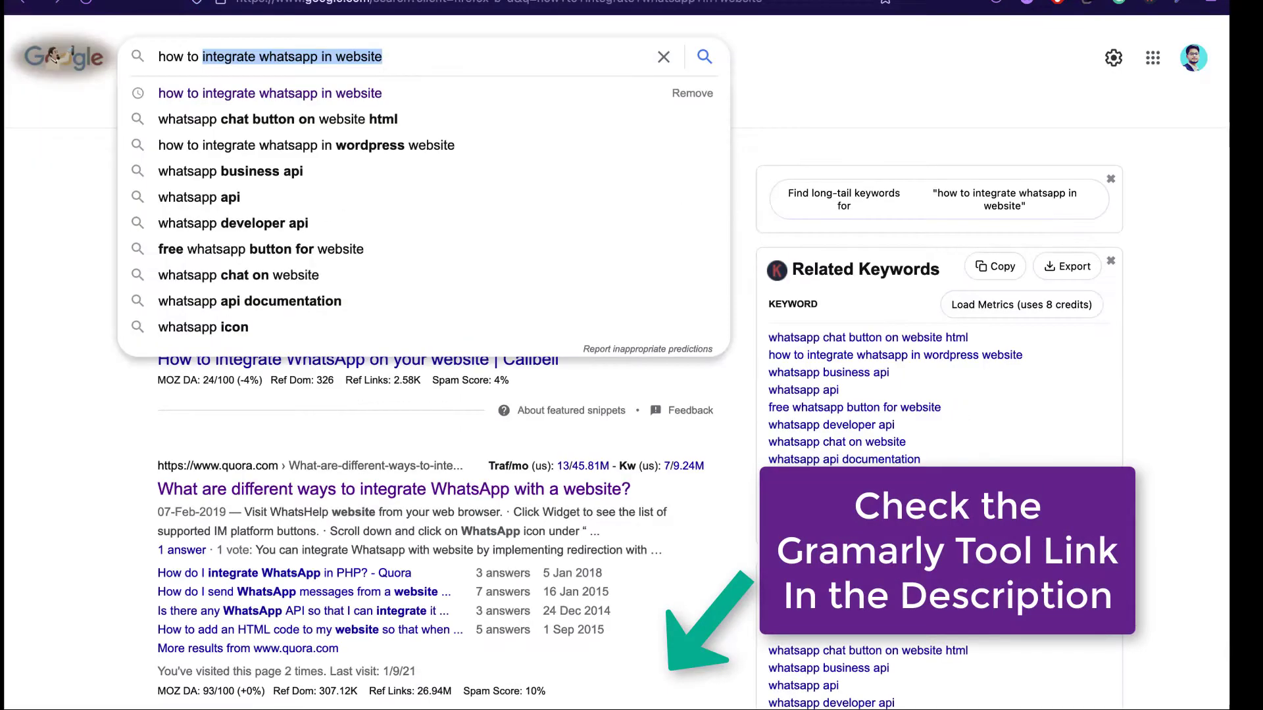
- Look through the Google results for "how to integrate whatsapp in website" for keyword ideas
click(58, 214)
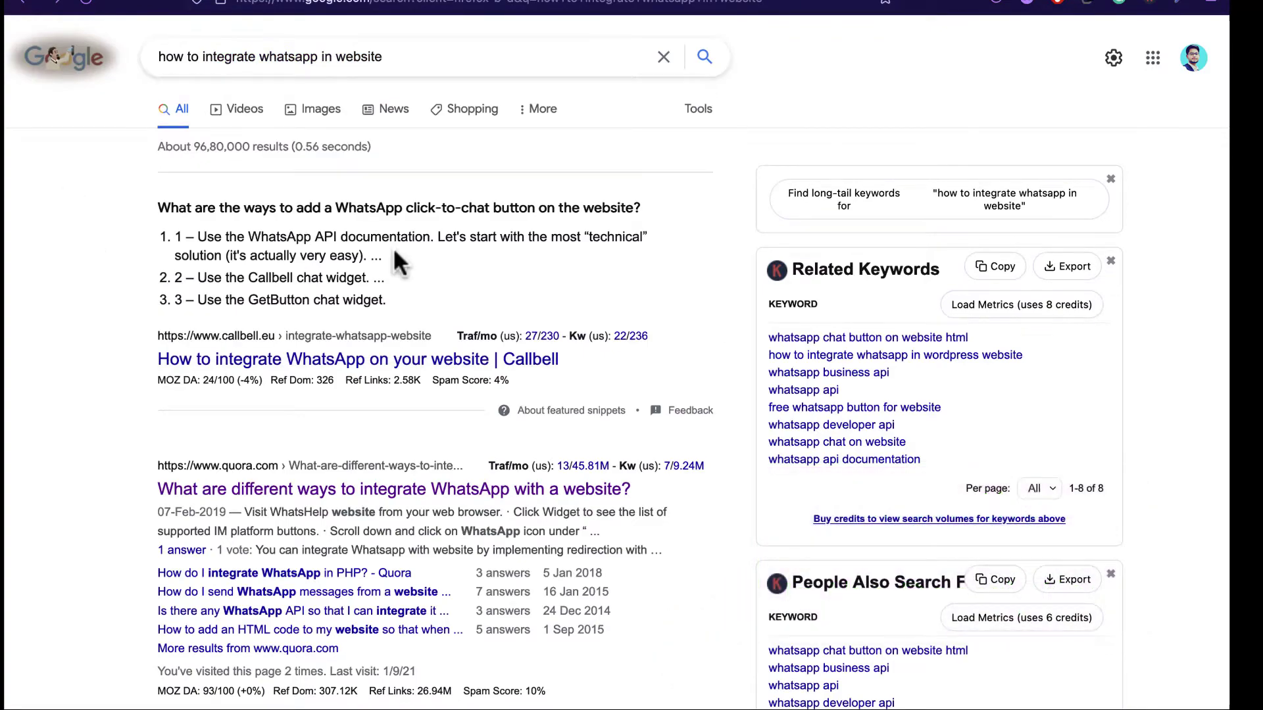
scroll(630, 331, down, 2)
scroll(630, 330, up, 2)
scroll(349, 321, down, 5)
scroll(350, 321, up, 5)
scroll(349, 321, down, 5)
scroll(352, 324, down, 3)
scroll(350, 321, up, 10)
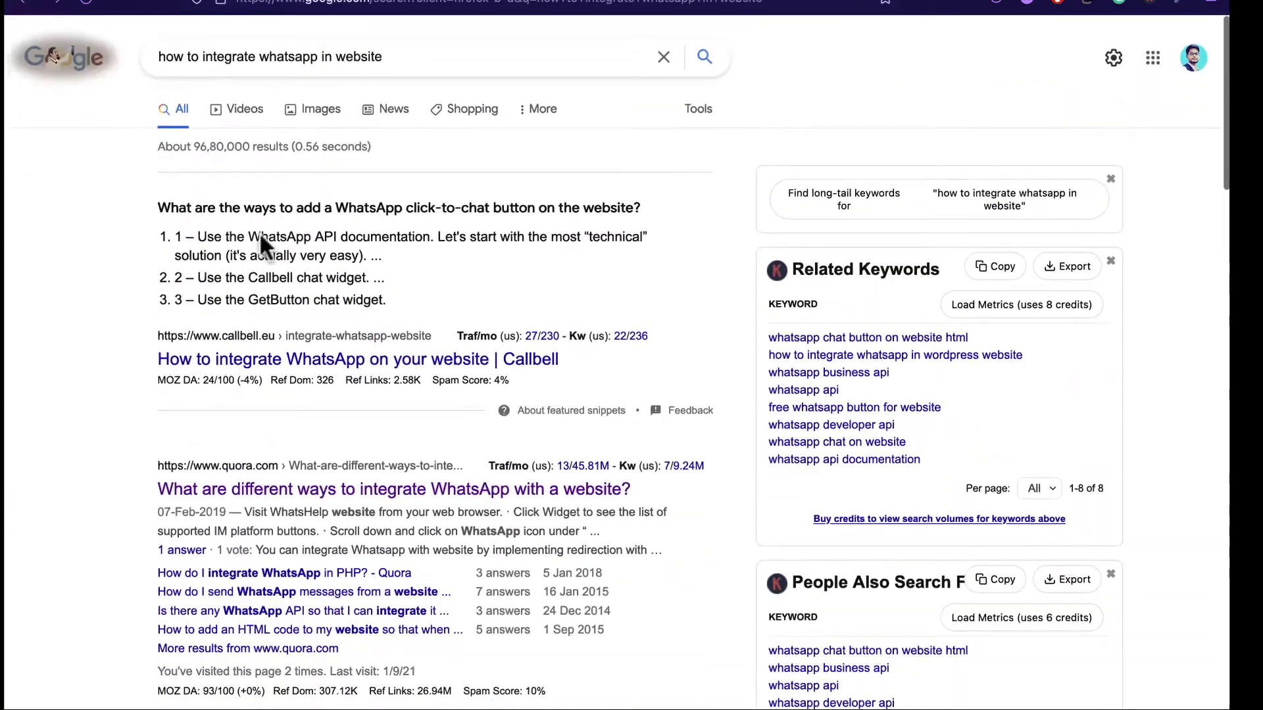
- Copy "whatsapp in website" from the Google query and add it as the second keyword in Semrush Keyword Overview
click(264, 61)
click(264, 61)
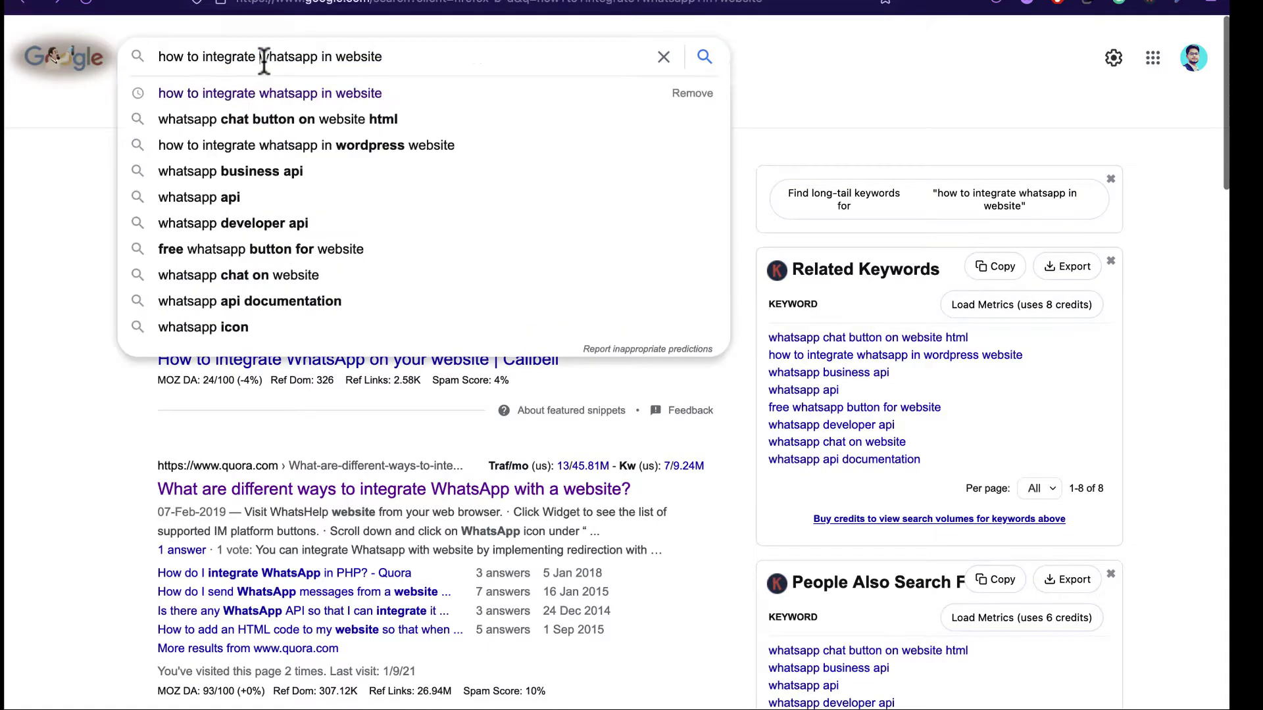
shift+click(392, 63)
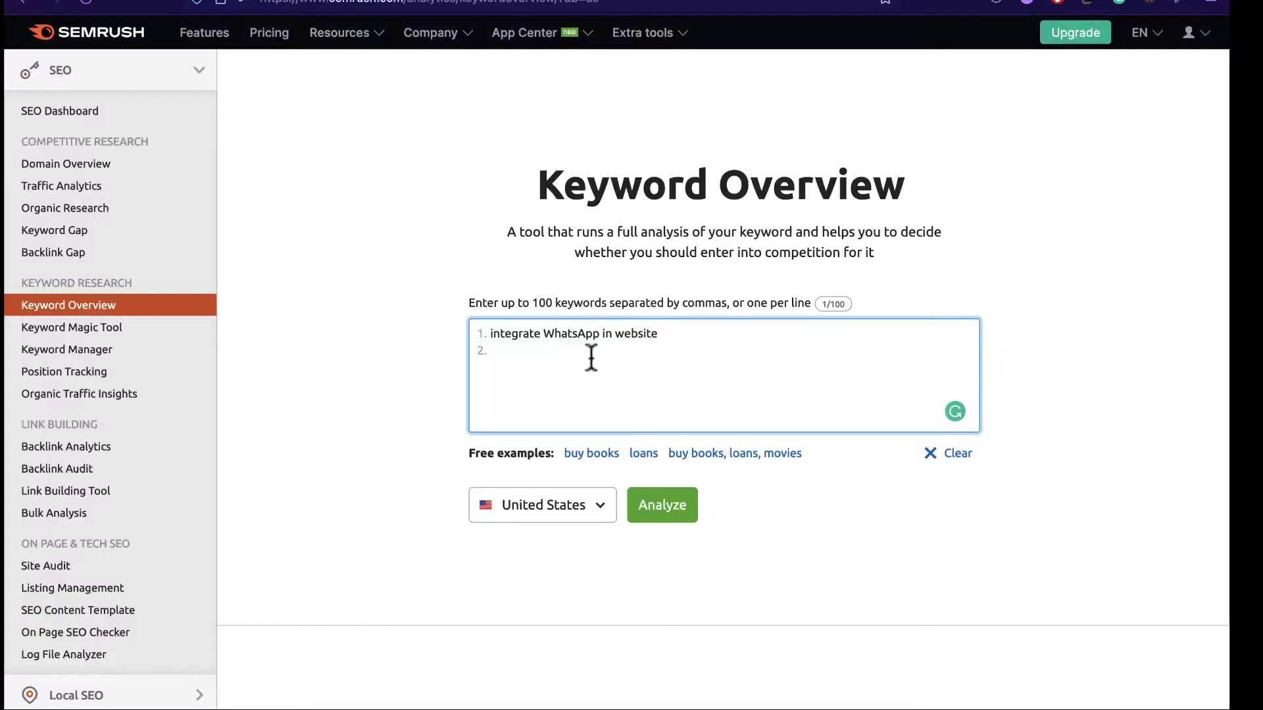
text(whatsapp in website)
key(Return)
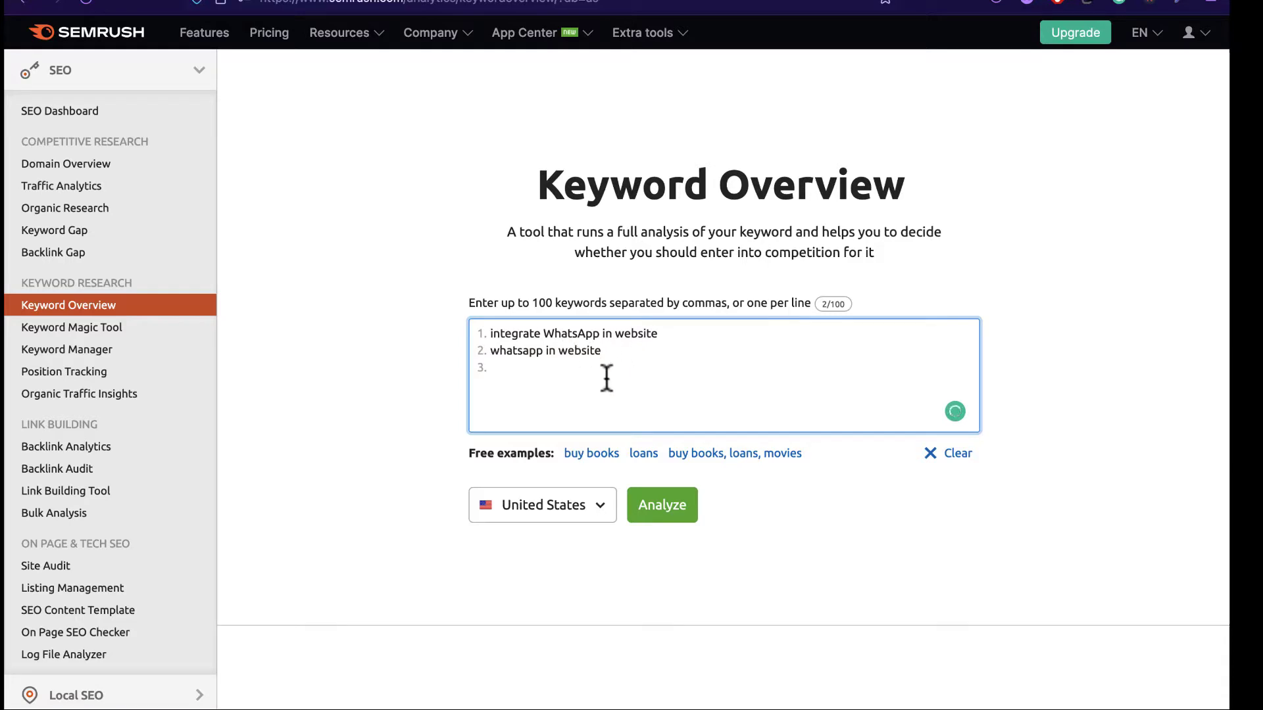
text(use)
- Copy "whatsapp chat button on website html" from the Google Docs keyword list and add it as the third keyword in Semrush
key(ctrl+Right)
scroll(418, 316, up, 1)
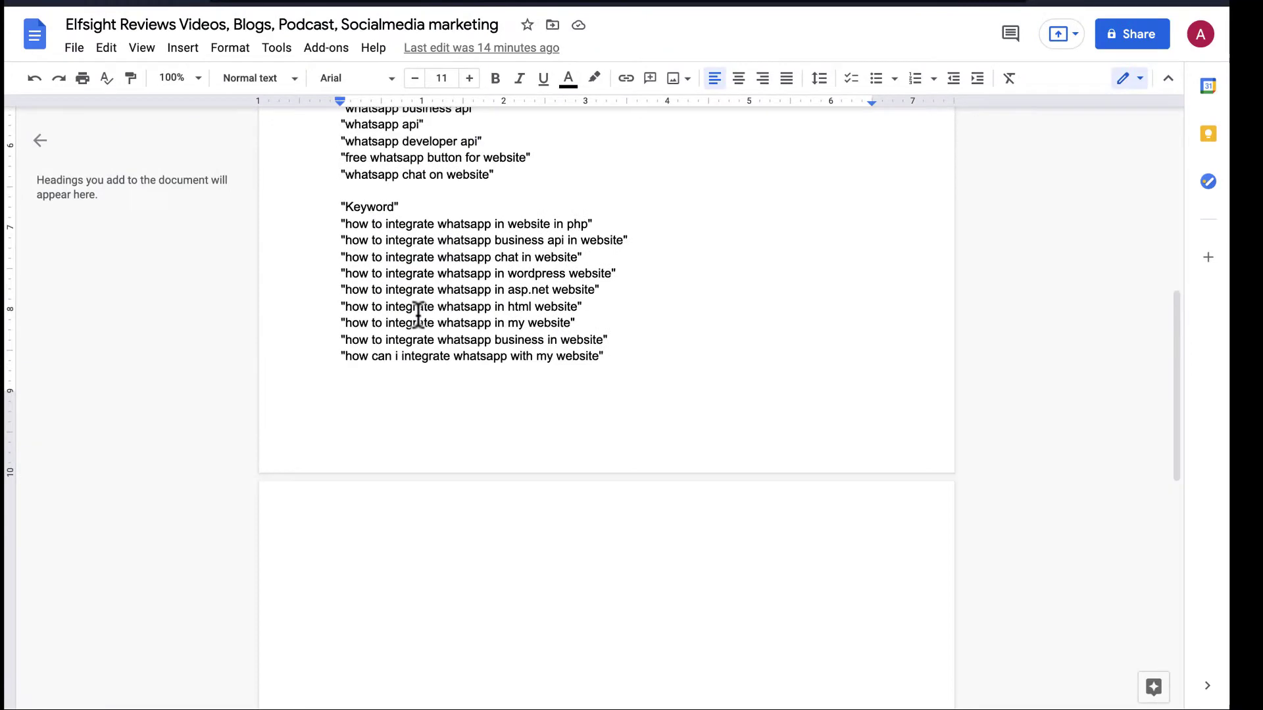
scroll(418, 315, up, 6)
scroll(419, 315, down, 1)
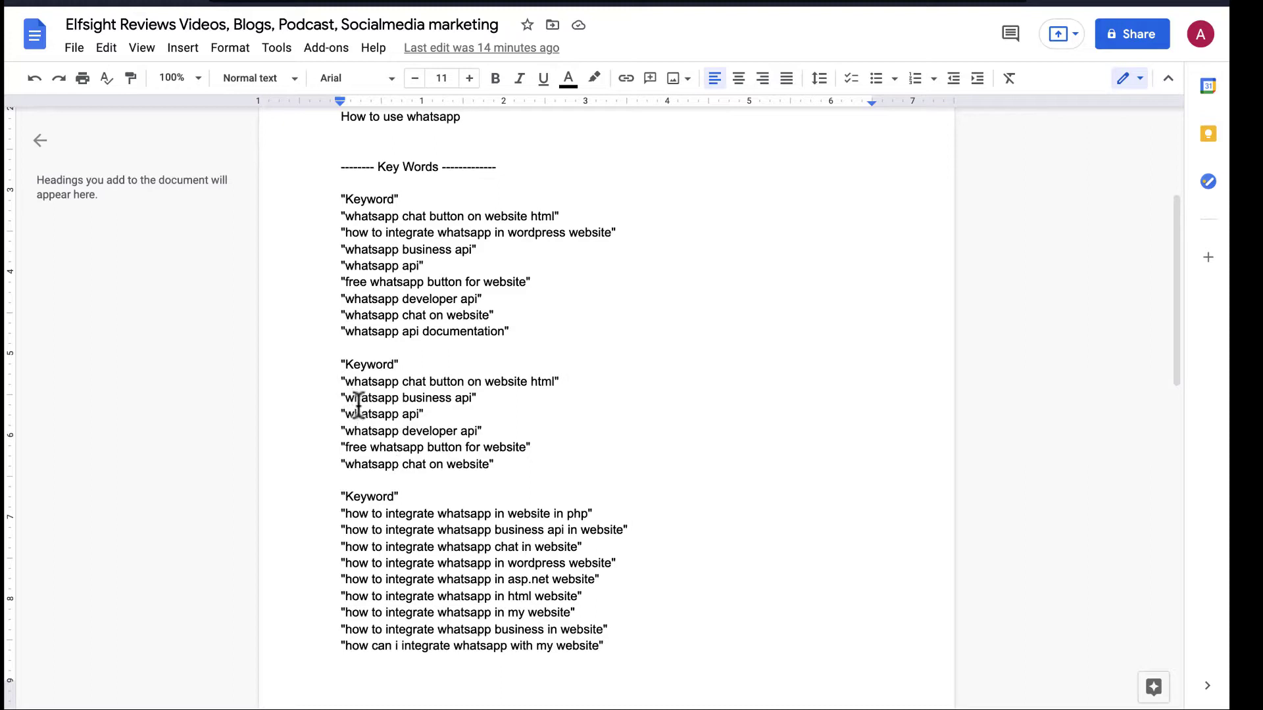
scroll(408, 507, down, 1)
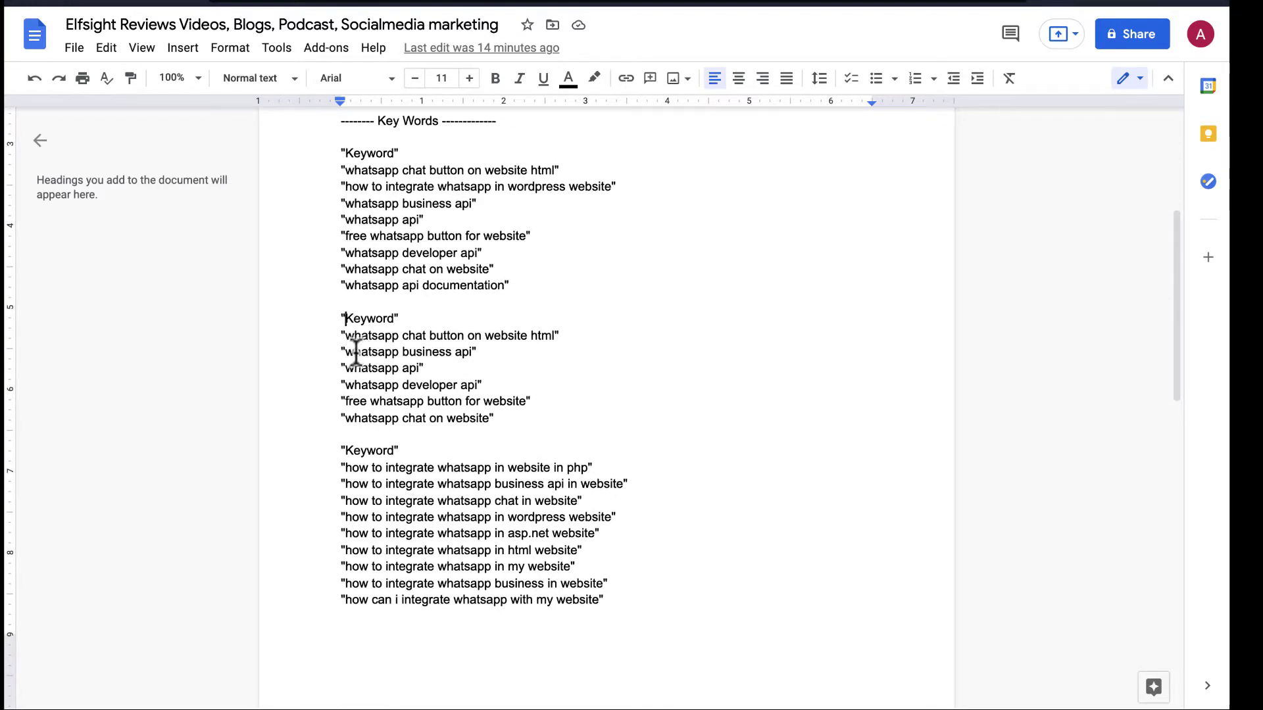
click(346, 335)
shift+click(555, 337)
key(super+c)
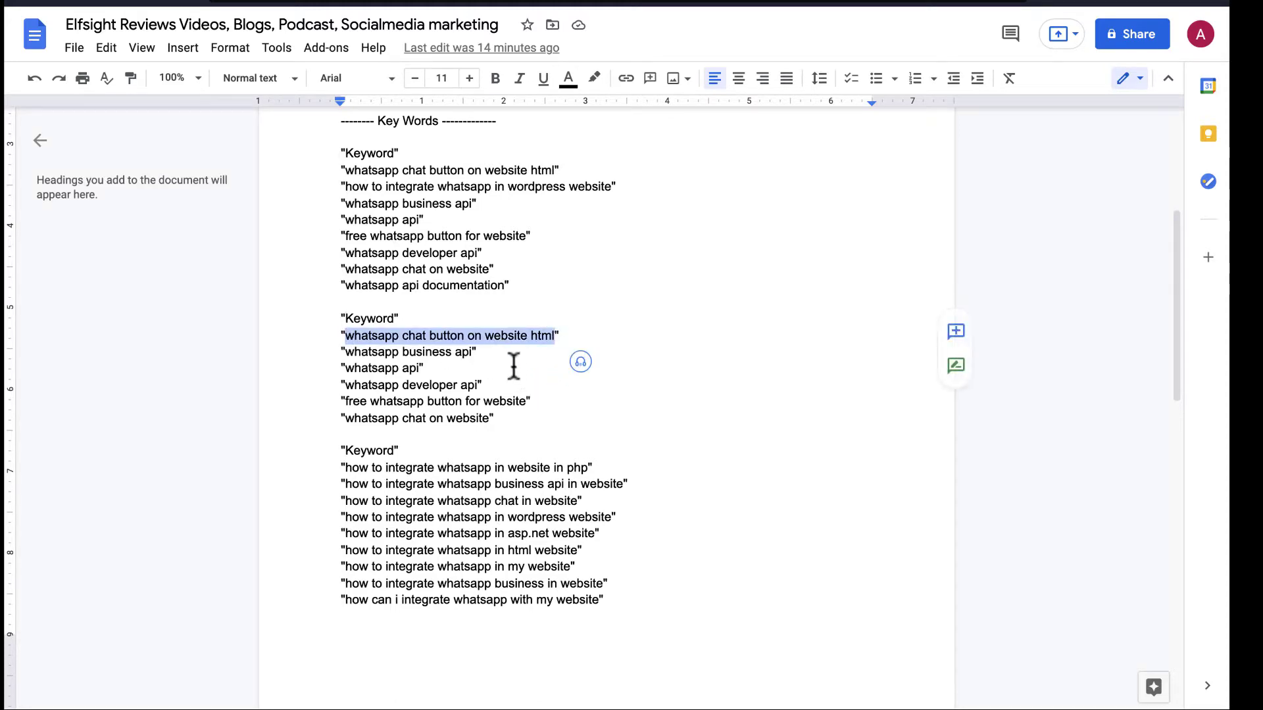
key(ctrl+Left)
click(538, 395)
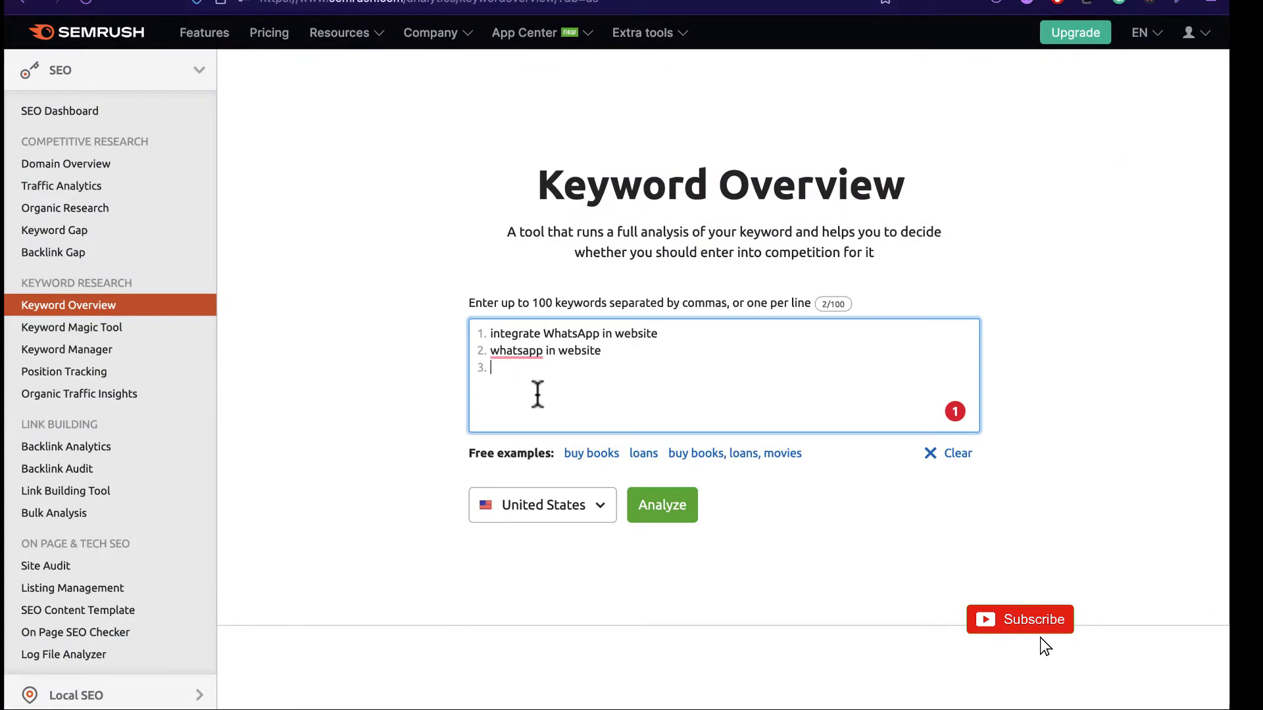
key(super+v)
key(Return)
- Copy "how to integrate whatsapp in my website" from the Google Docs list and add it as the fourth keyword in Semrush
key(ctrl+Right)
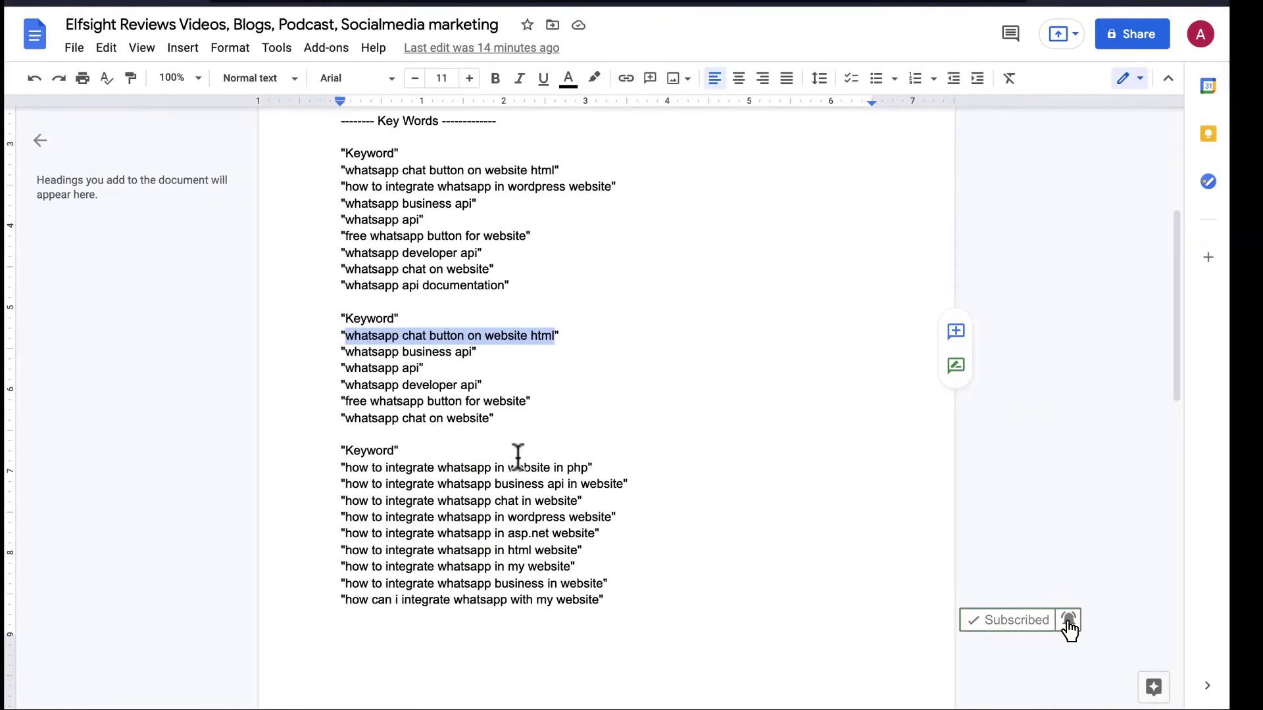
scroll(518, 454, down, 2)
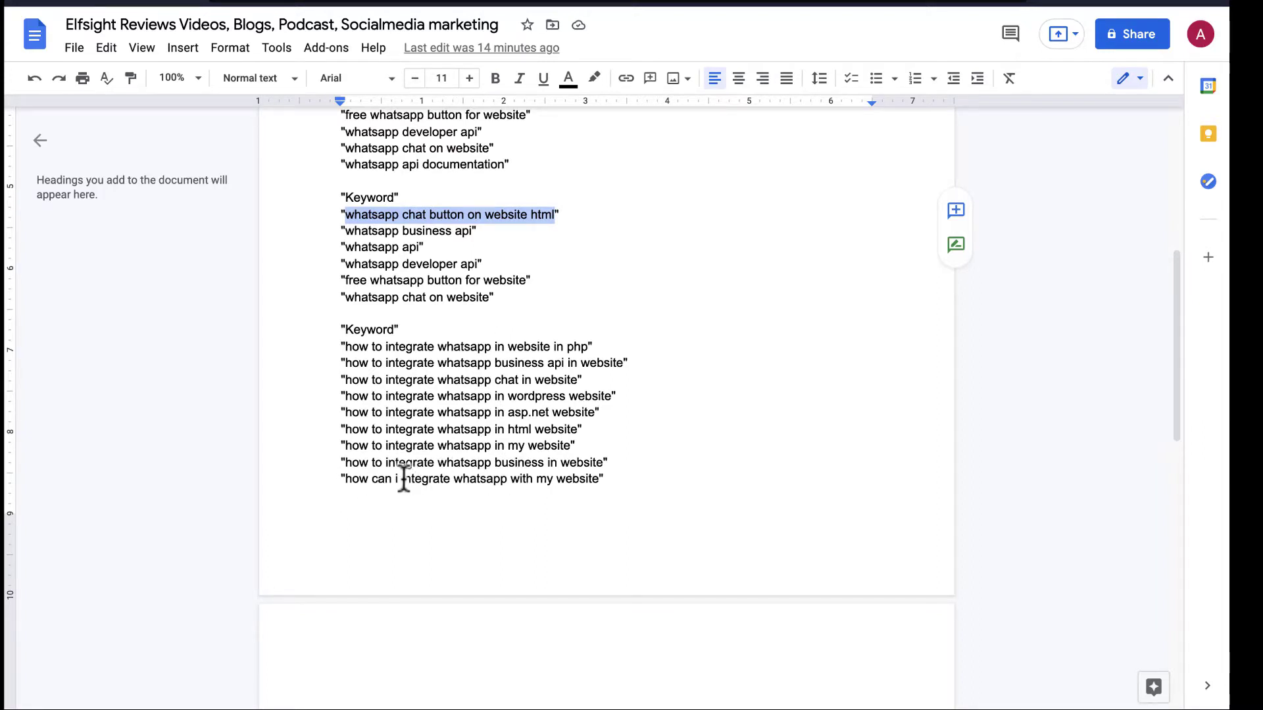
click(346, 453)
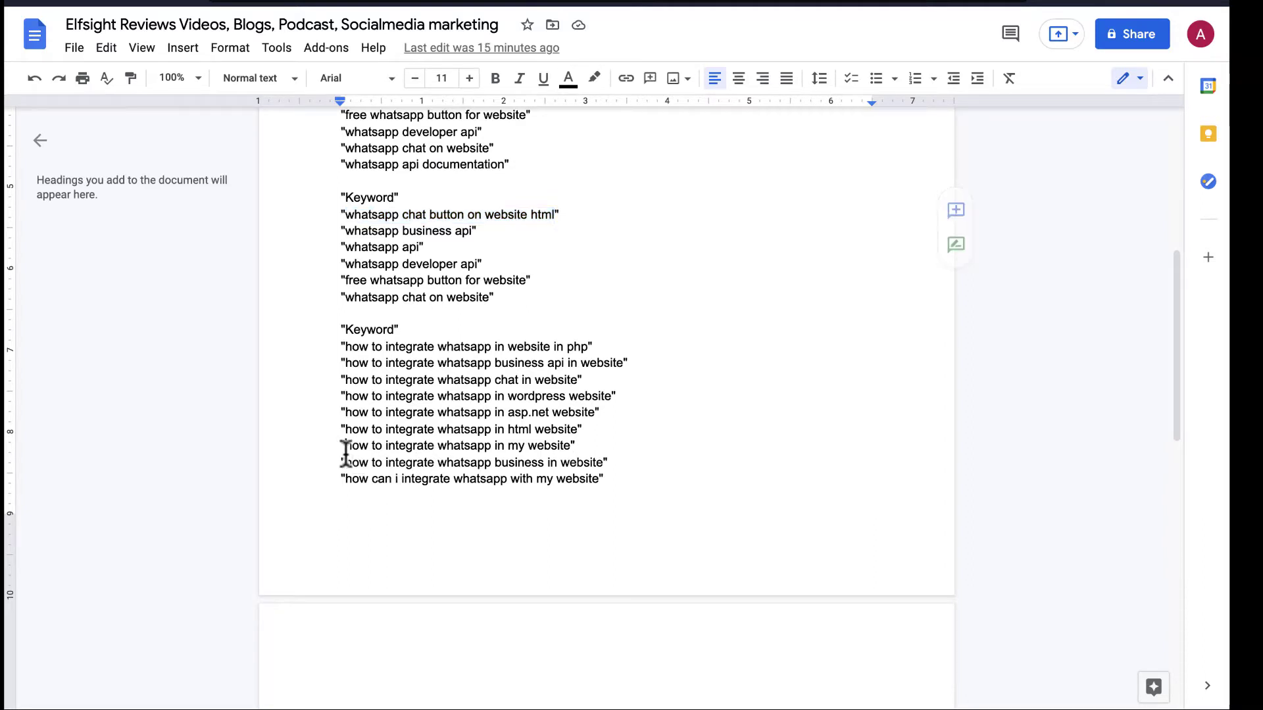
shift+click(571, 449)
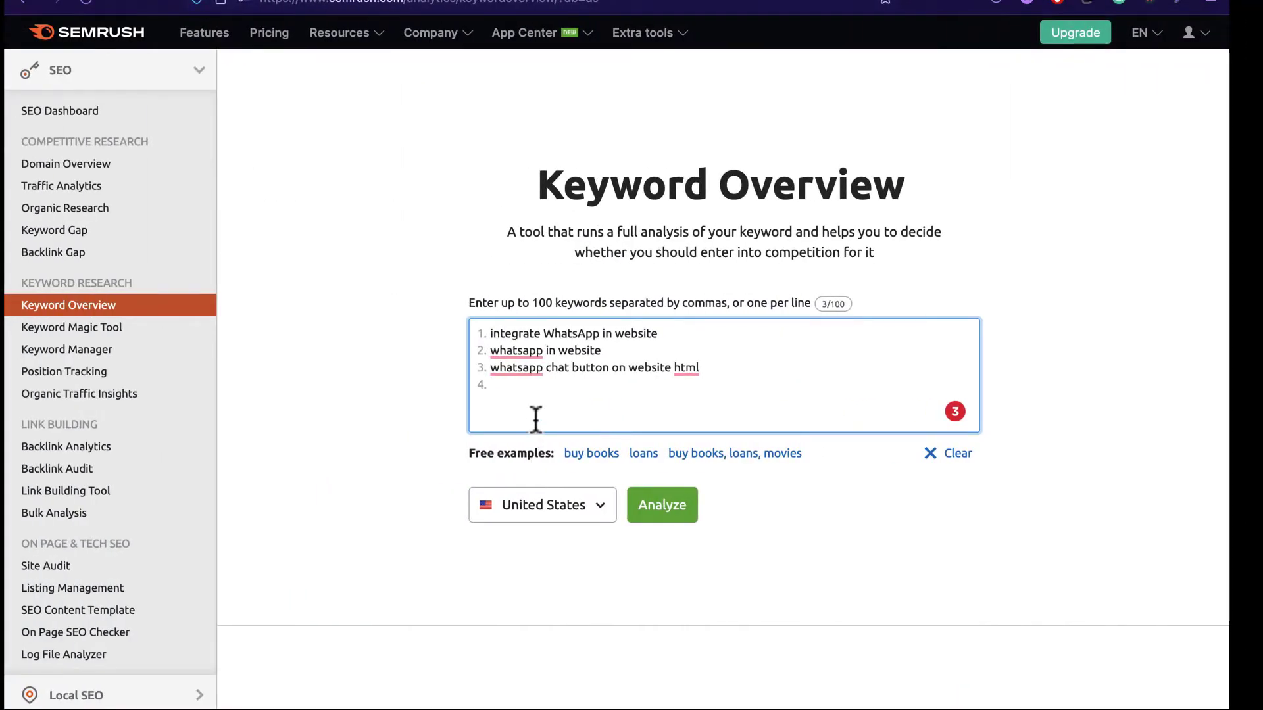
text(how to integrate whatsapp in my website)
- Copy "how to integrate whatsapp business in website" from the Google Docs list and add it as the fifth keyword in Semrush
key(ctrl+Right)
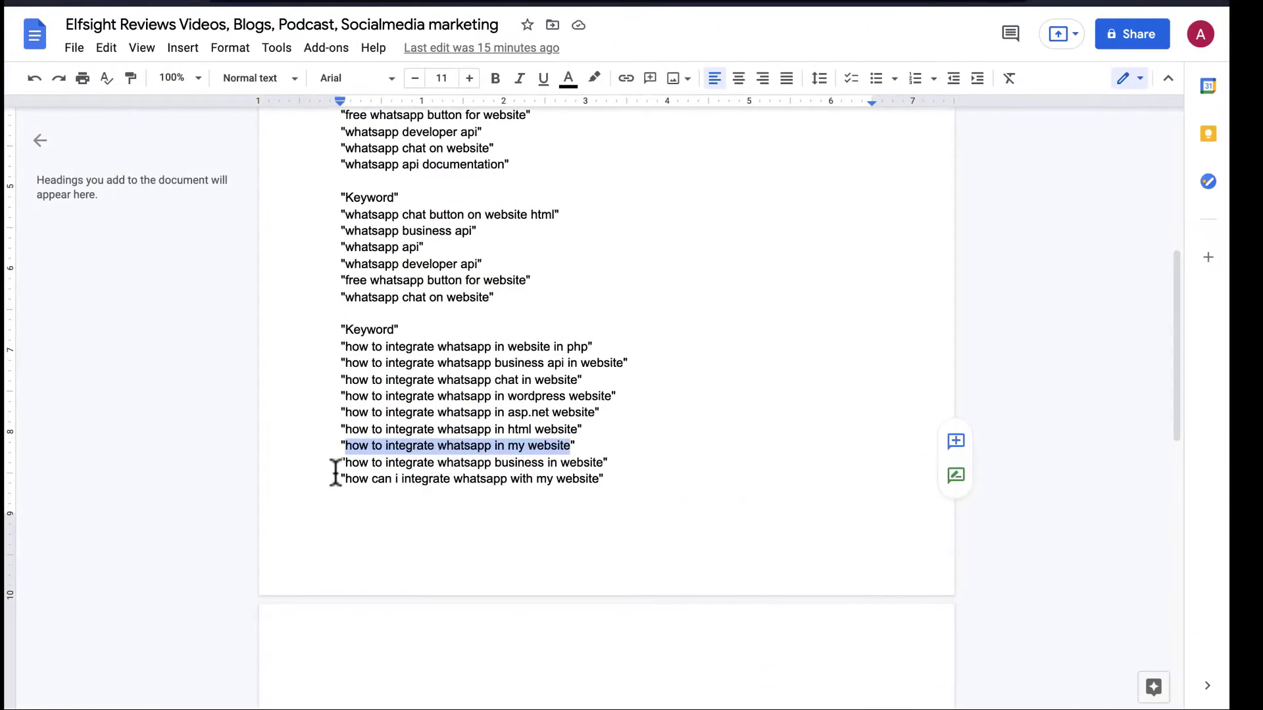
click(343, 462)
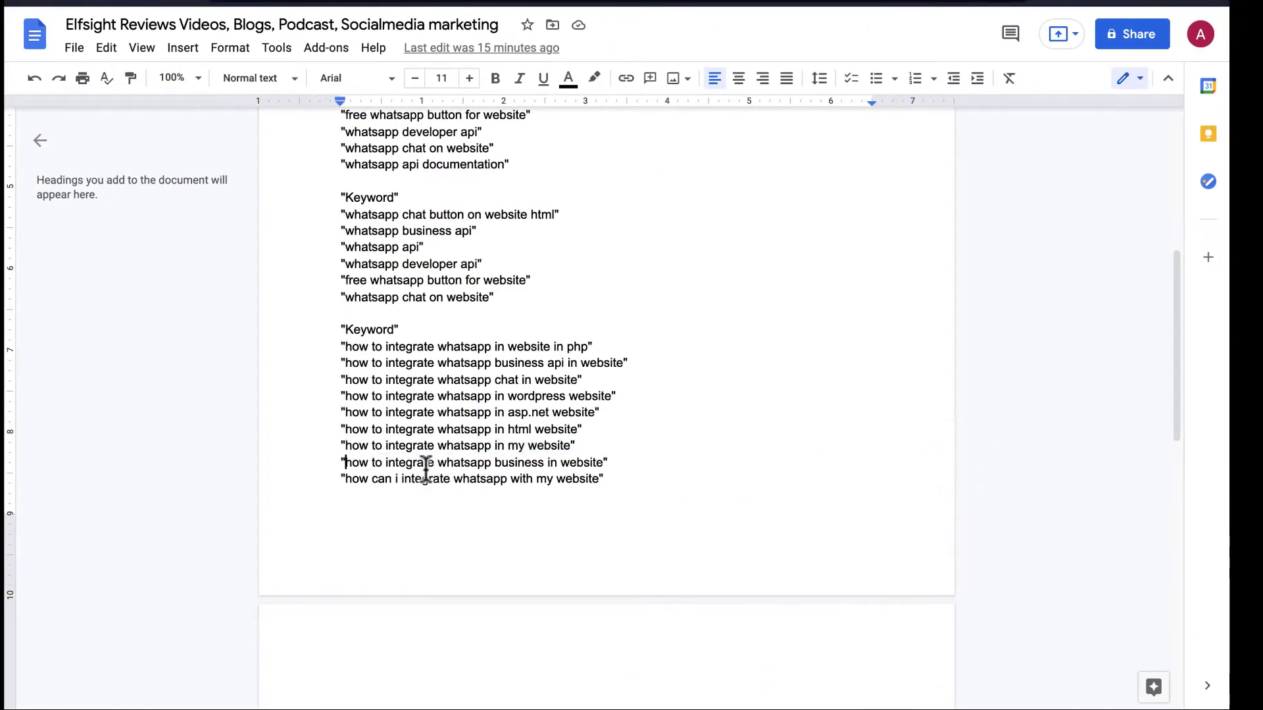
shift+click(600, 463)
key(super+c)
key(ctrl+Left)
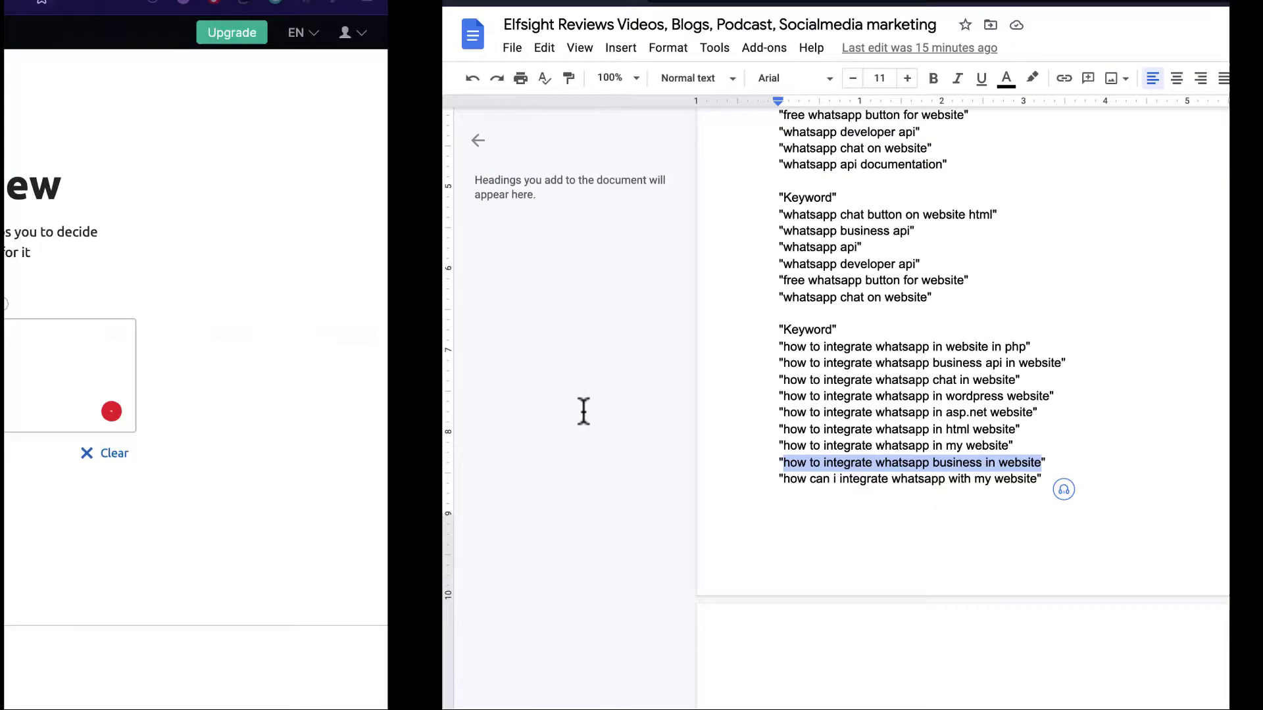
key(super+v)
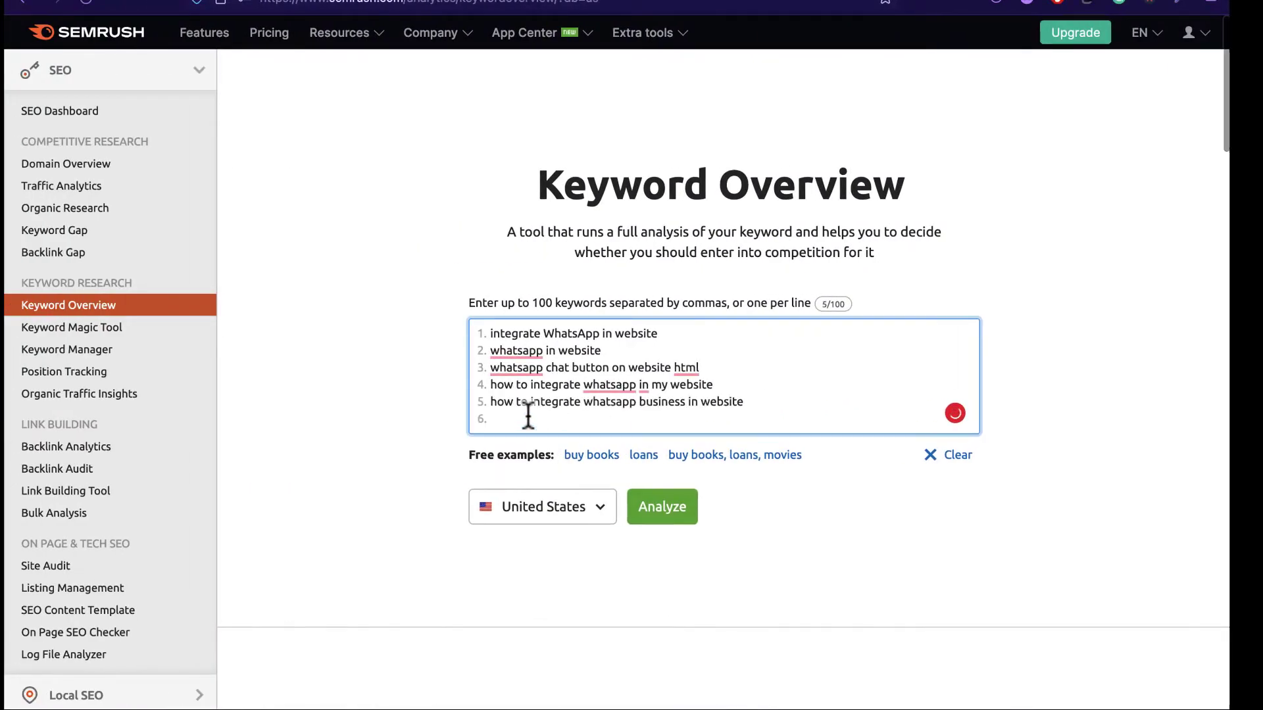
- Set the country database for the keyword analysis to India
click(597, 510)
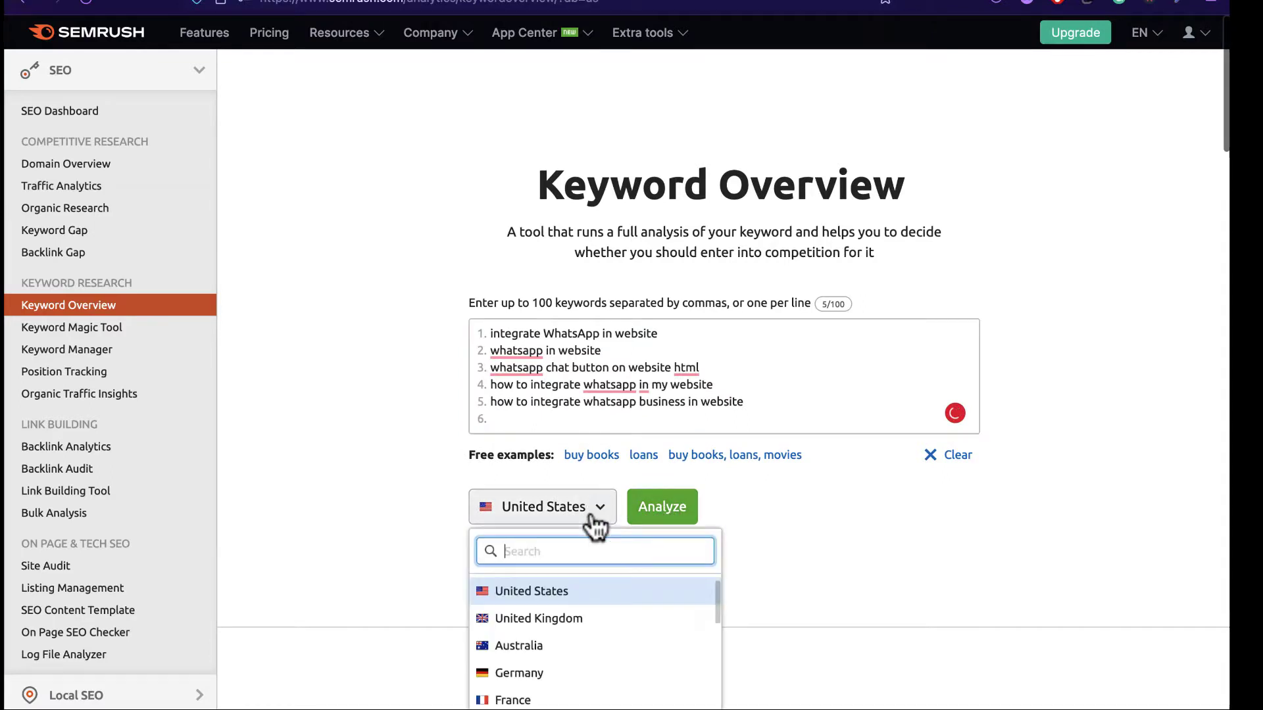
scroll(621, 562, down, 3)
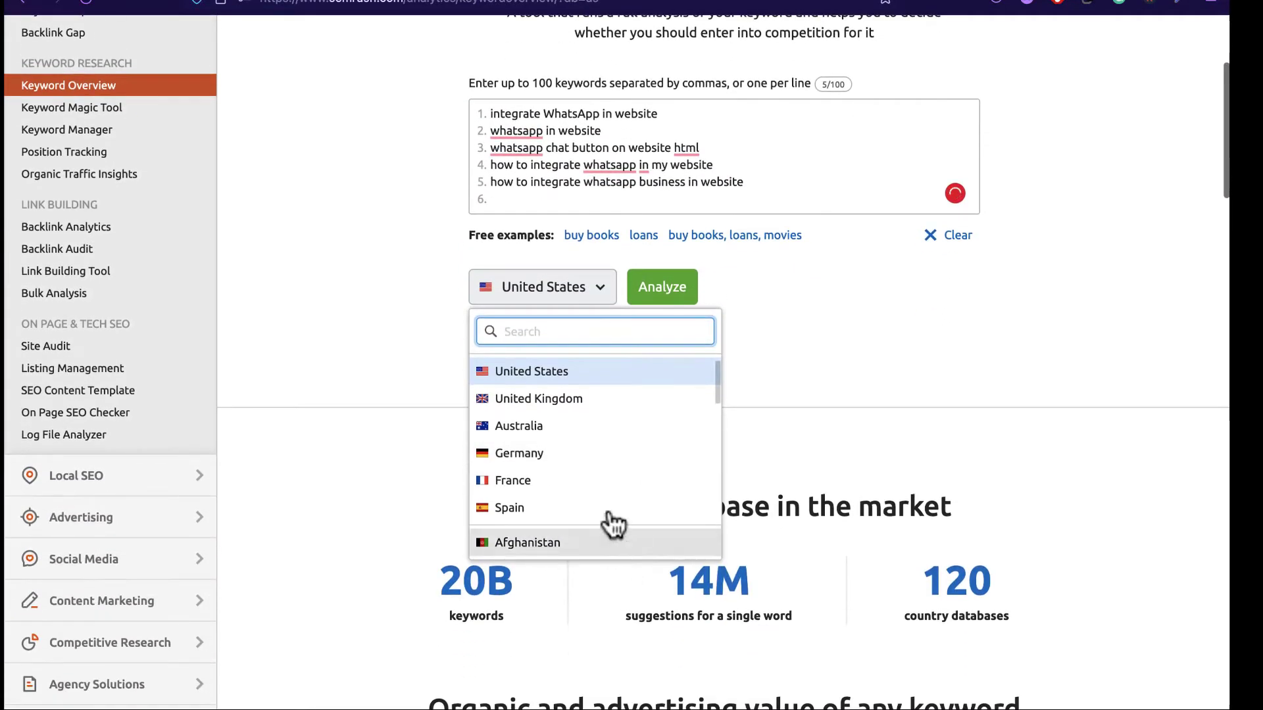
text(incu)
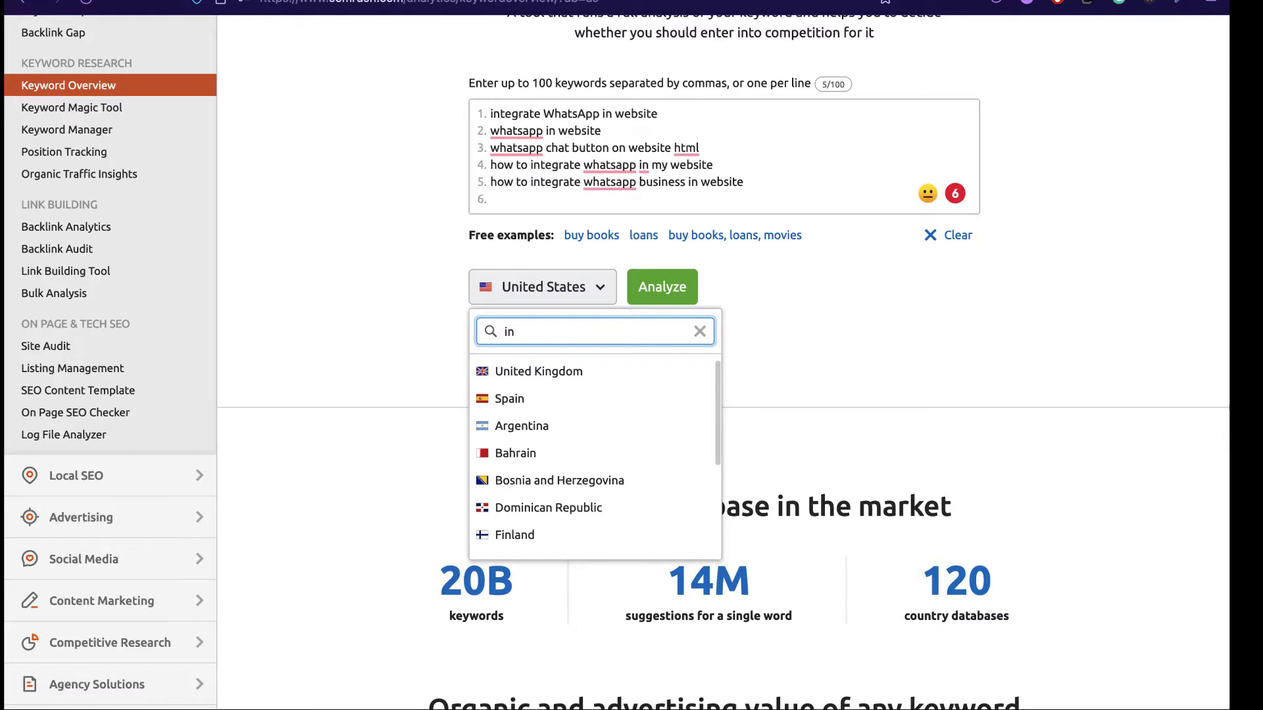
key(BackSpace)
key(BackSpace)
key(BackSpace)
text(ind)
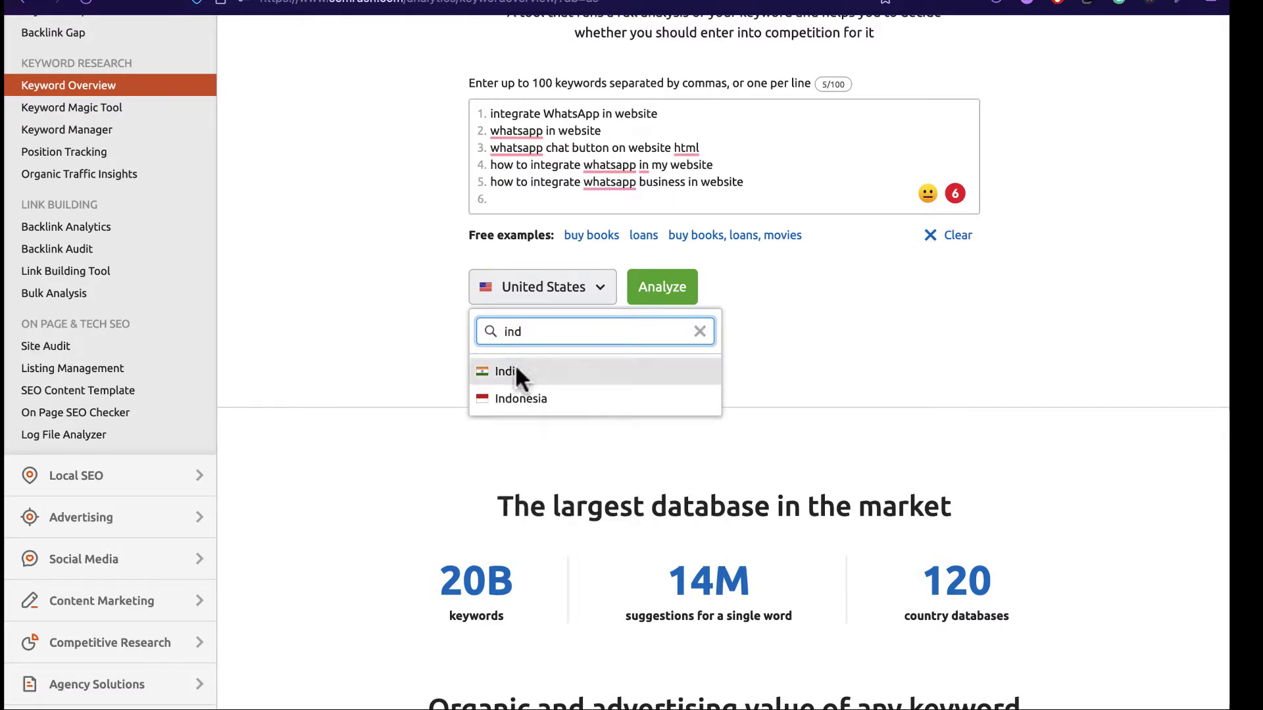
click(515, 366)
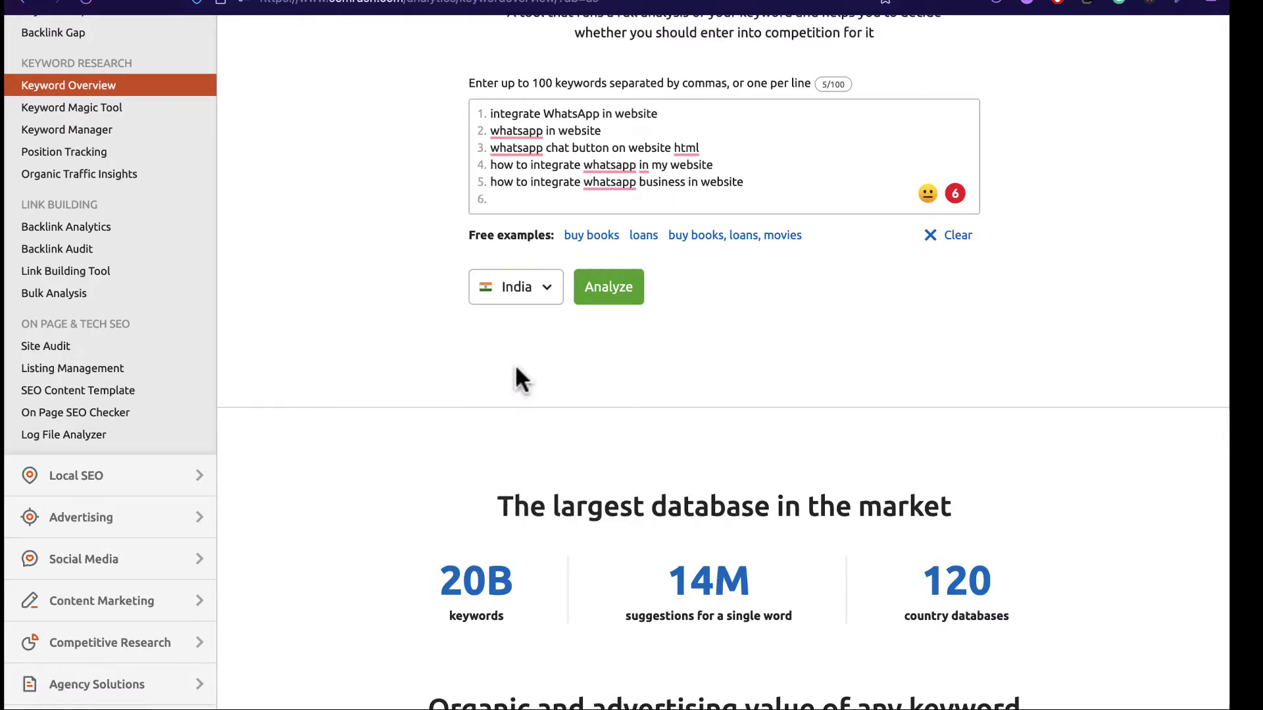
- Analyze the entered keywords and review the Bulk Keyword Analysis table and its free trial offer
click(606, 289)
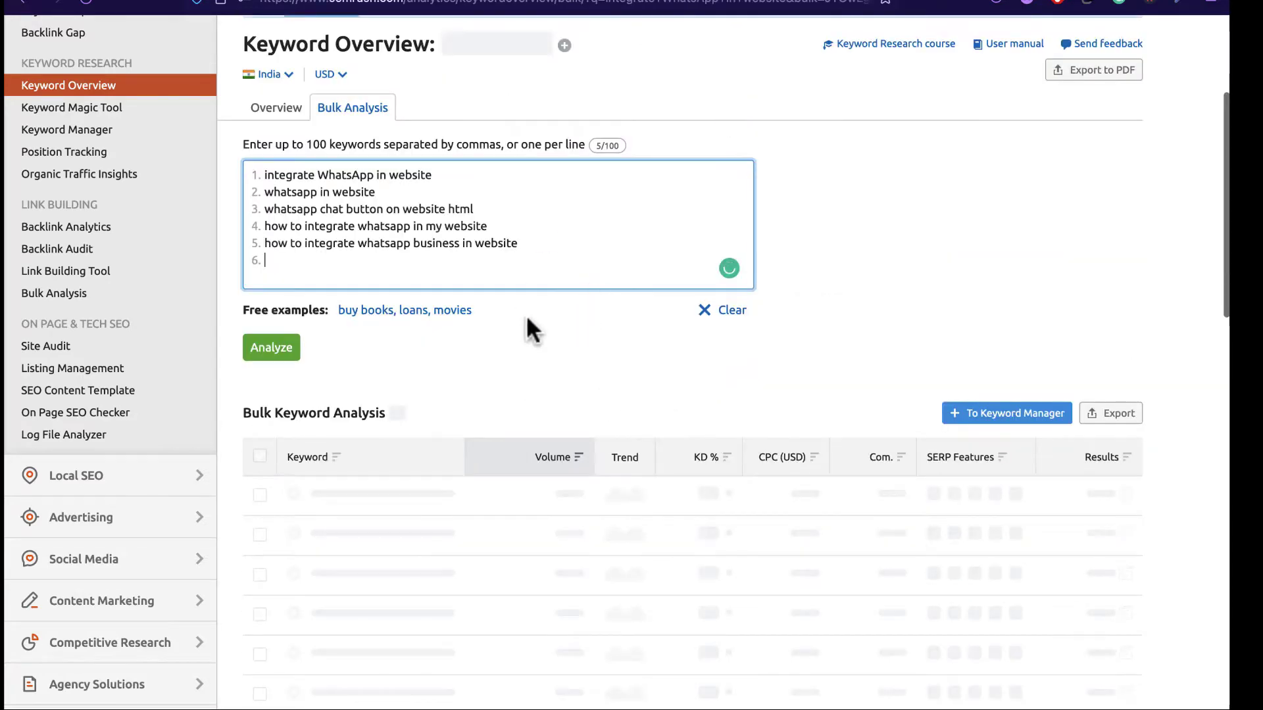
scroll(449, 322, down, 4)
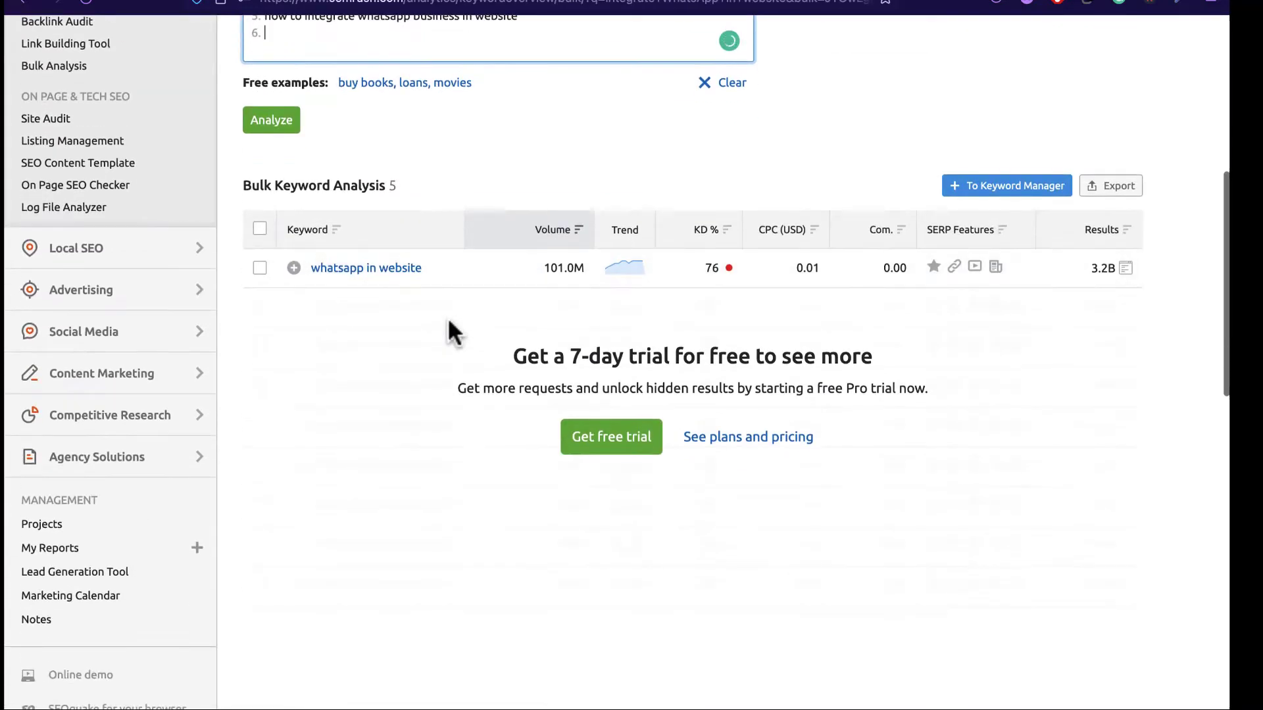
scroll(449, 322, down, 1)
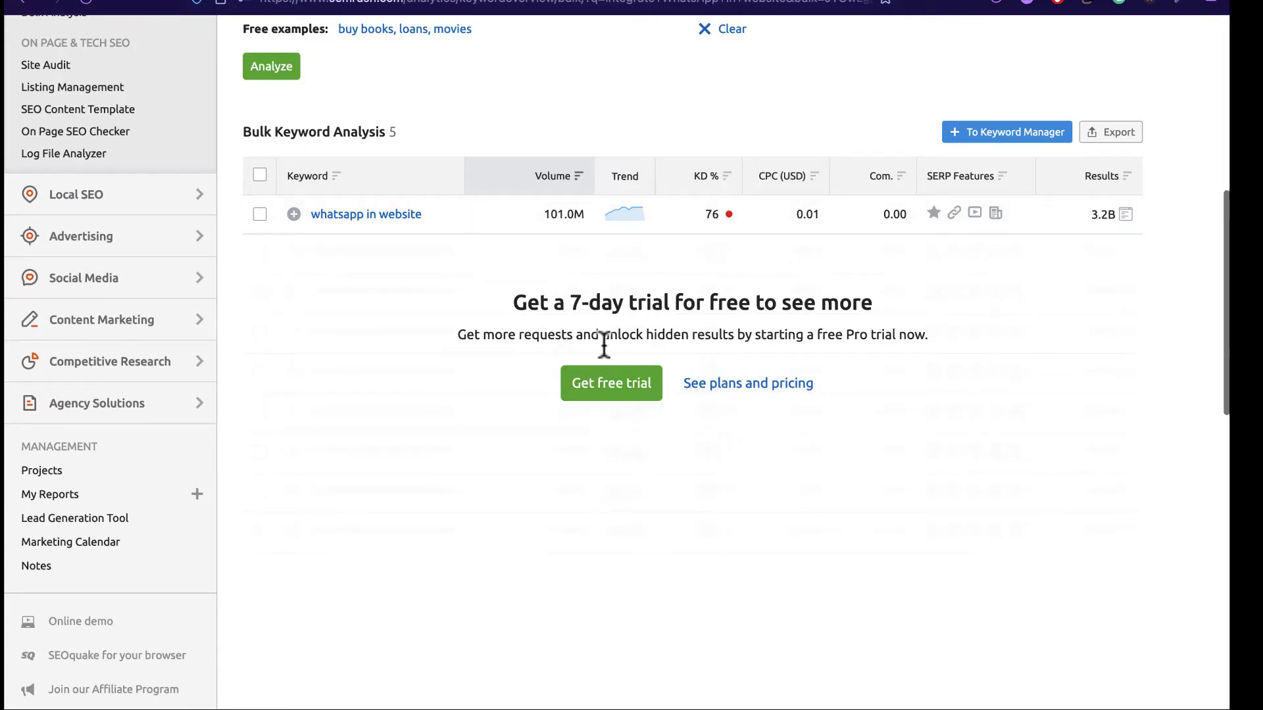
drag(516, 304, 928, 306)
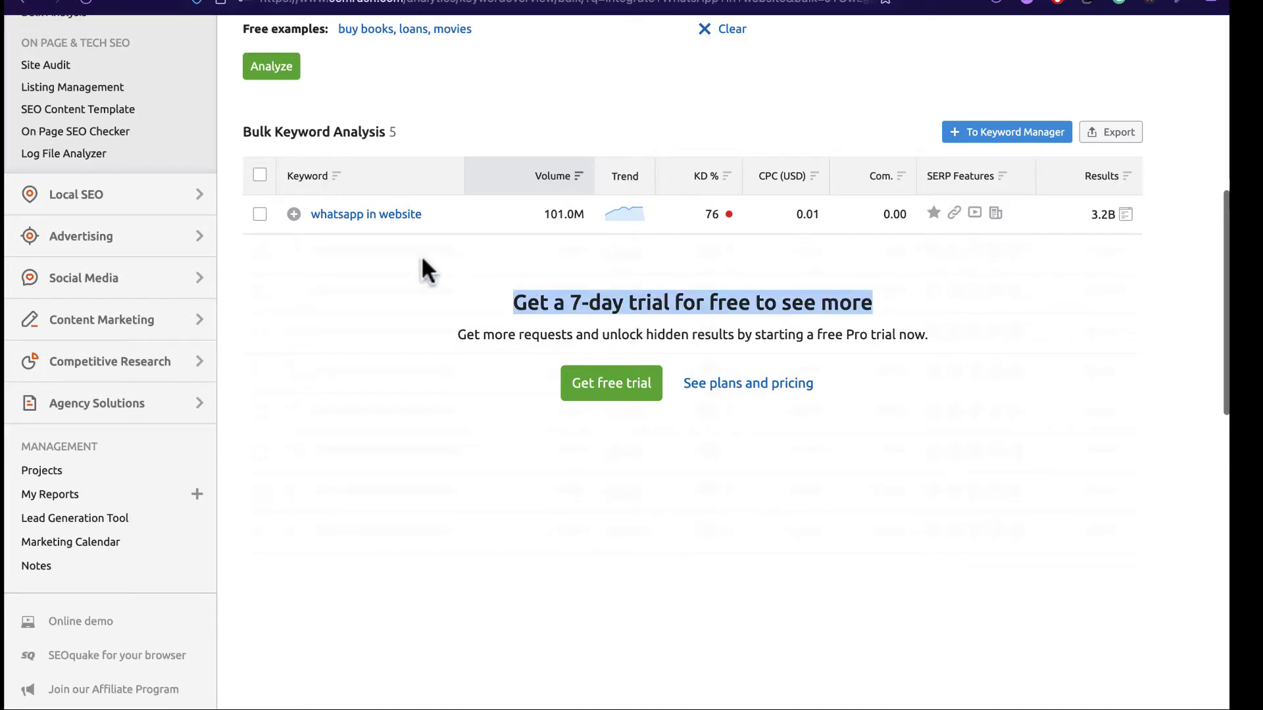
- Open the detailed overview of "whatsapp in website" and examine its volume, keyword difficulty, variations and questions
click(368, 218)
scroll(559, 260, up, 8)
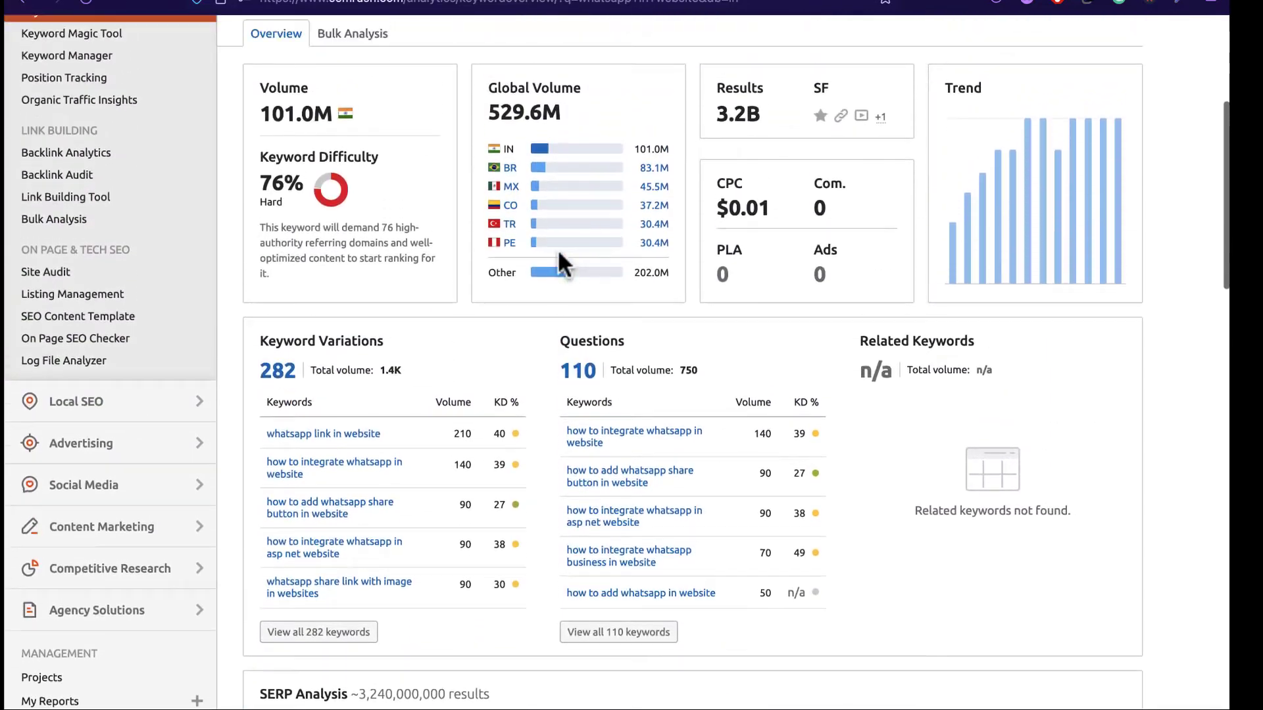
scroll(559, 255, up, 5)
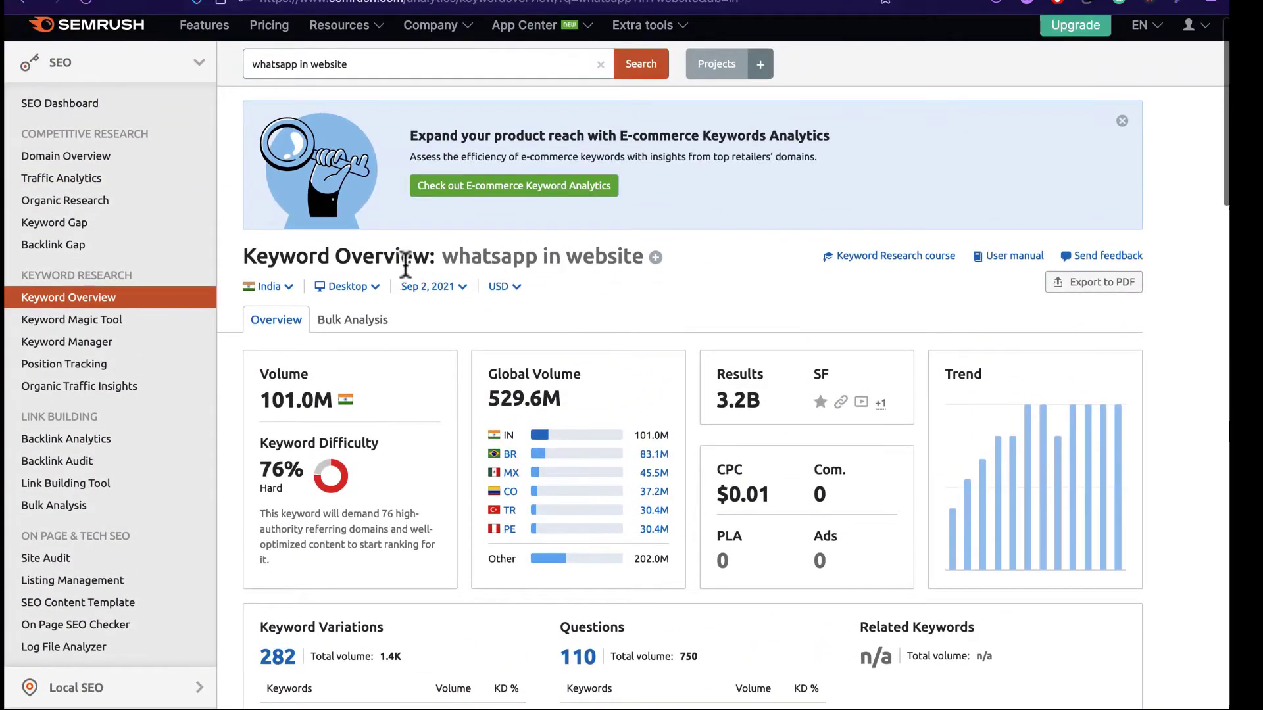
scroll(658, 316, down, 3)
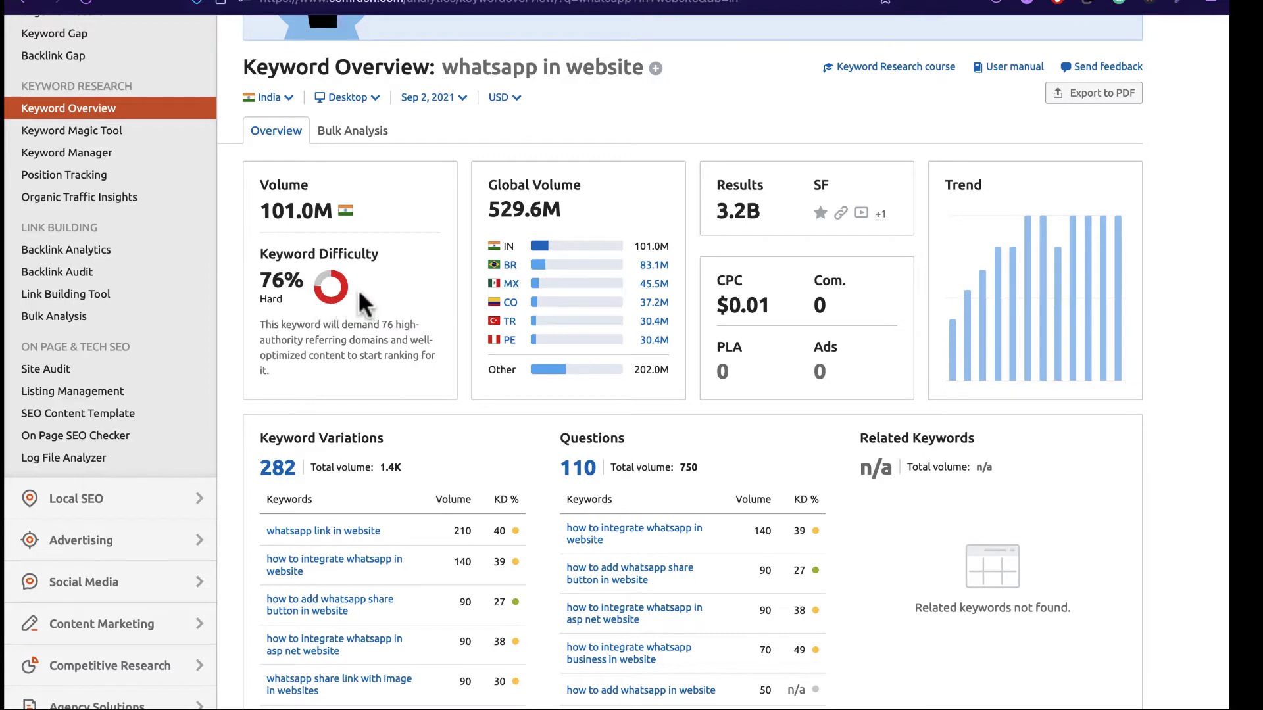
scroll(387, 185, up, 4)
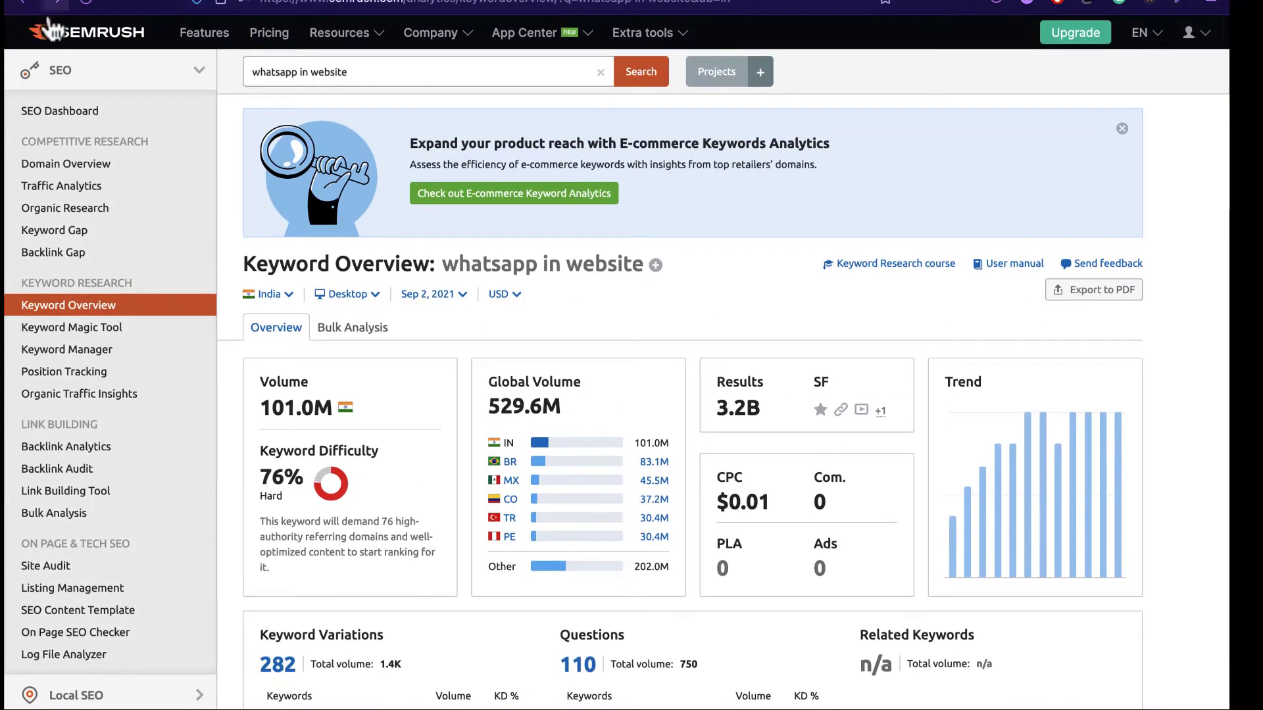
- Return to the empty Bulk Analysis form in Keyword Overview, ready for entering keywords
click(28, 3)
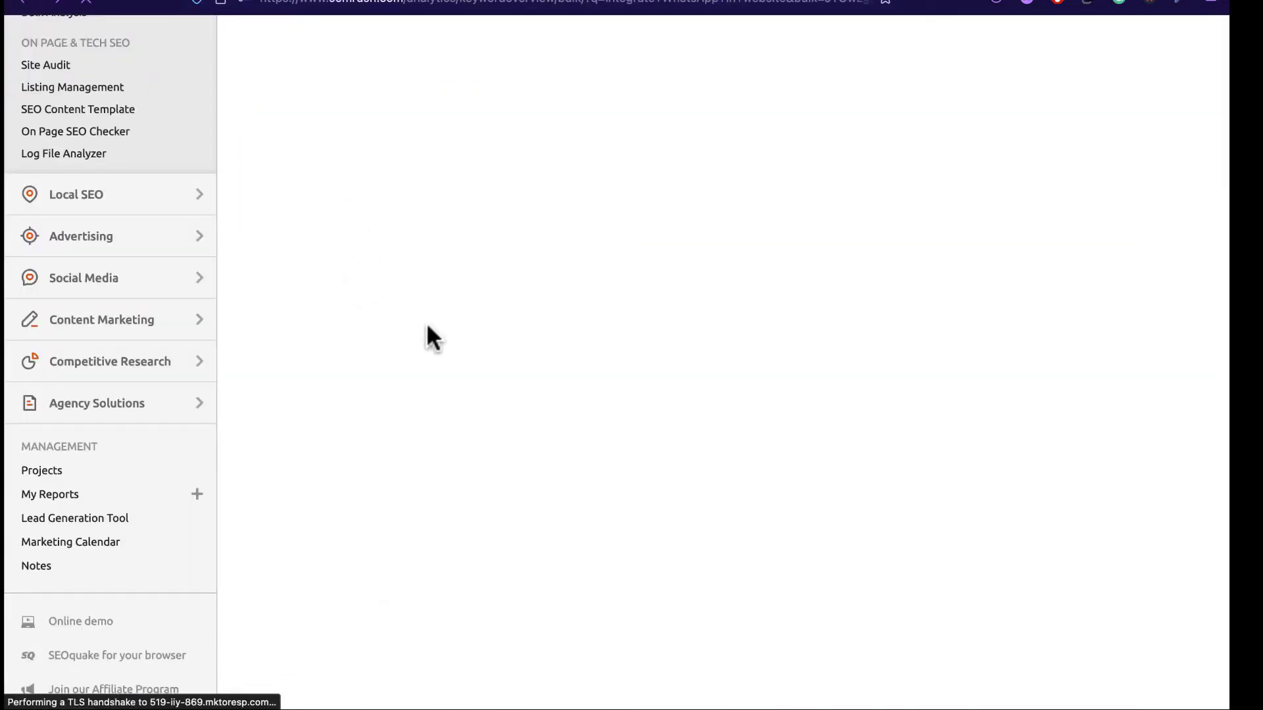
scroll(351, 129, up, 2)
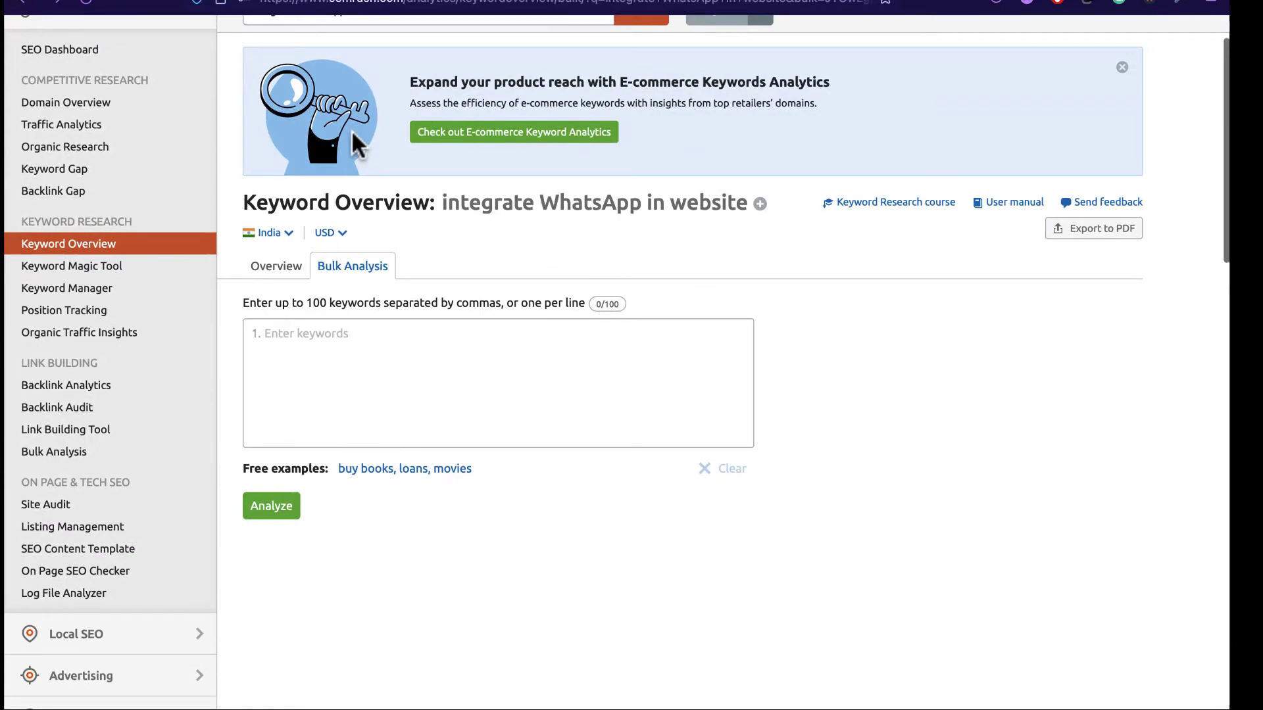
click(337, 350)
- Look through the keyword lists in the Google Docs document for a keyword to analyze
key(ctrl+Right)
key(ctrl+Left)
key(ctrl+Right)
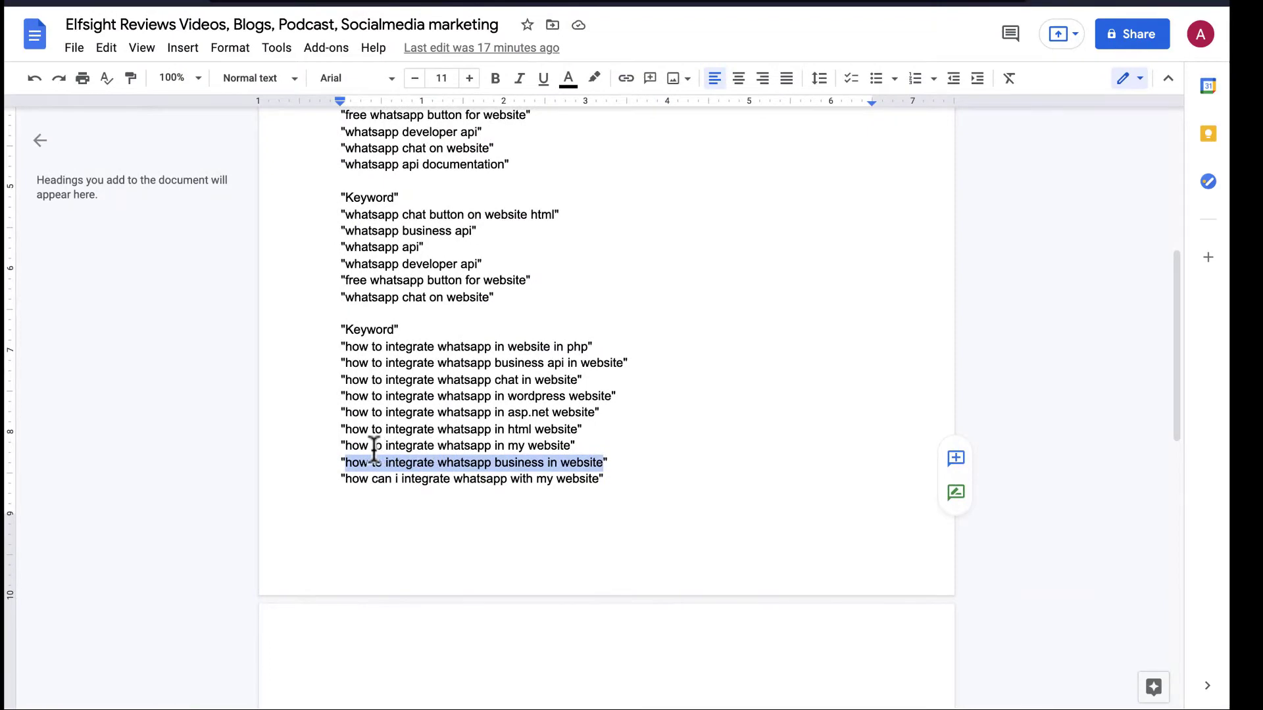
click(369, 446)
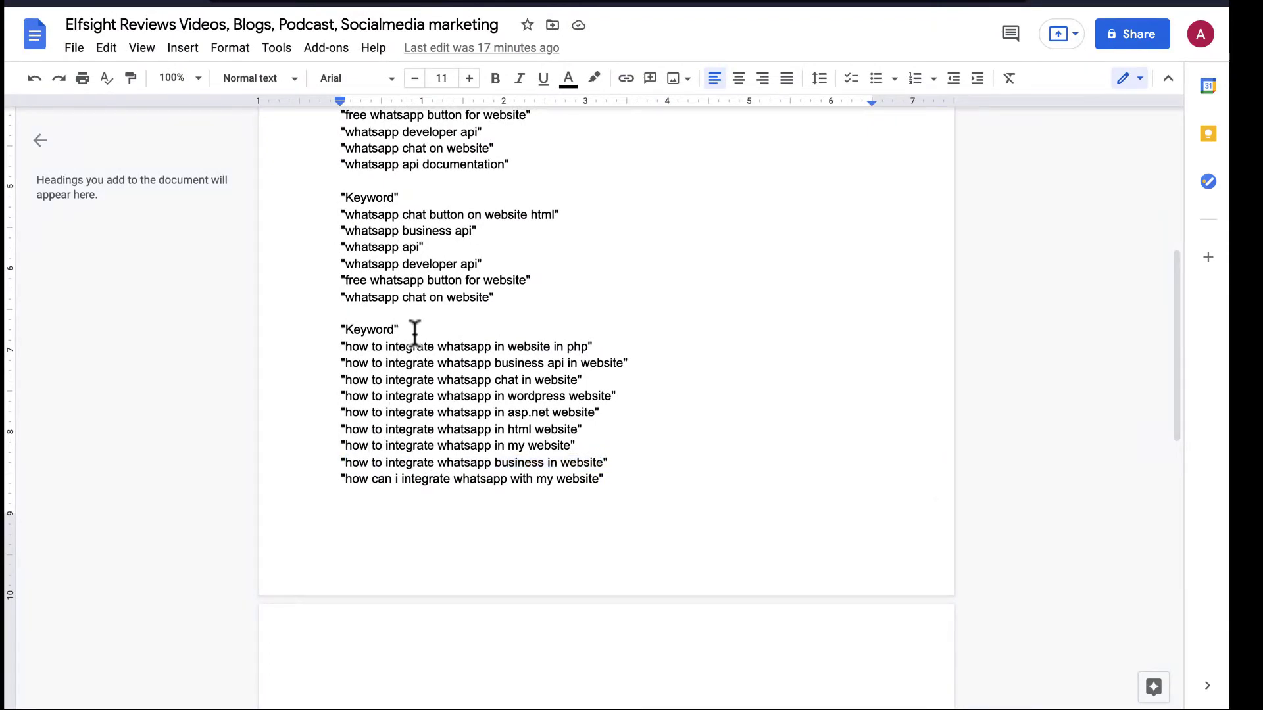
scroll(416, 335, up, 5)
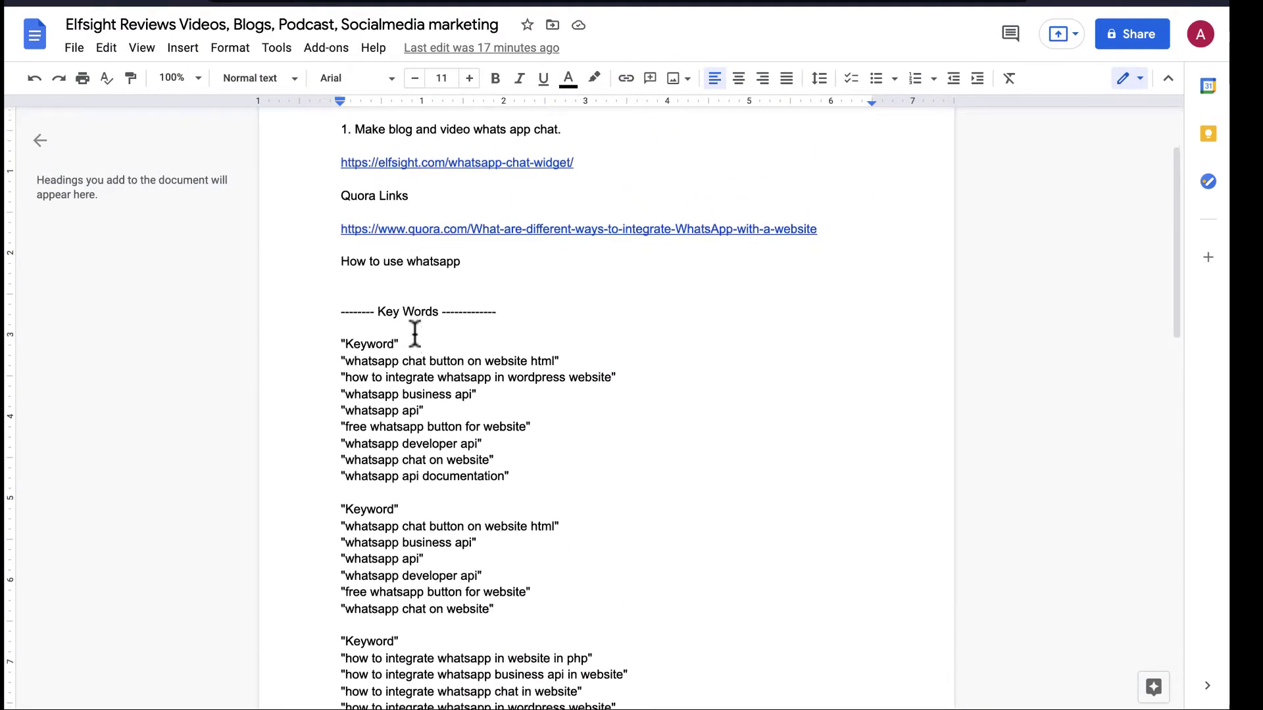
key(ctrl+Left)
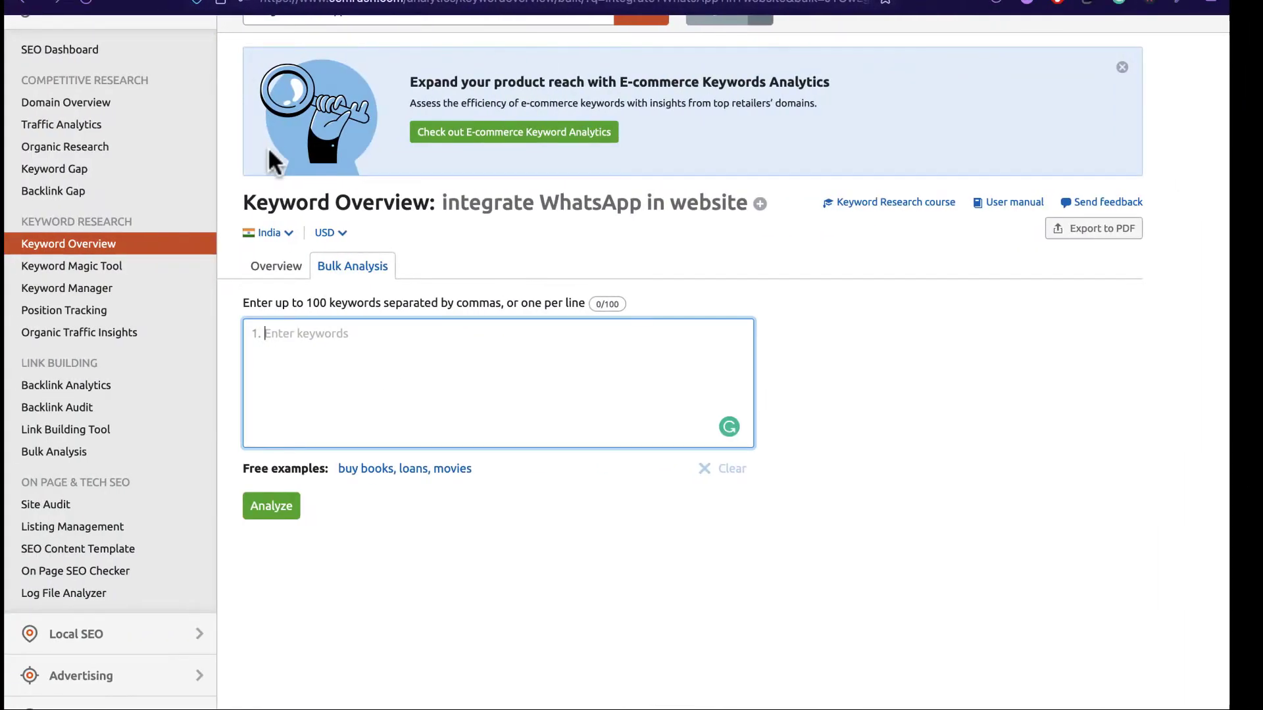
- Copy the query "how to integrate whatsapp in website" from the Google search page and enter it as the bulk analysis keyword in Semrush
key(ctrl+Tab)
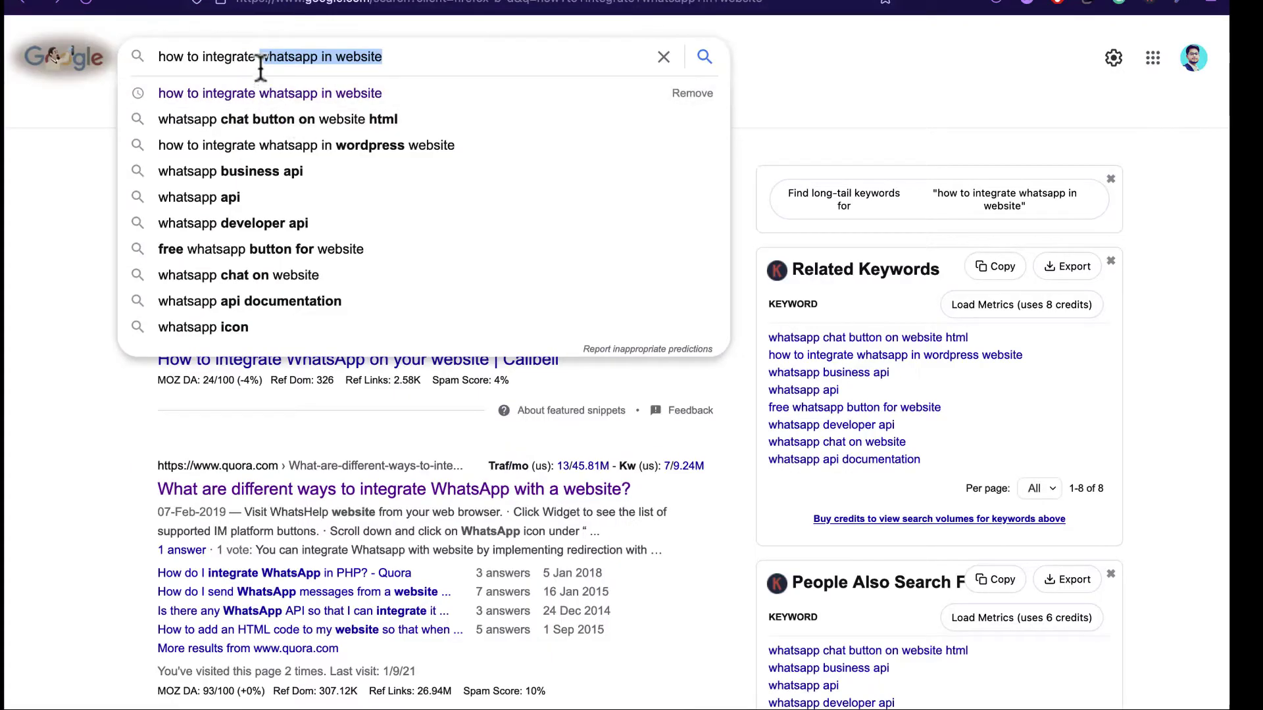
click(311, 66)
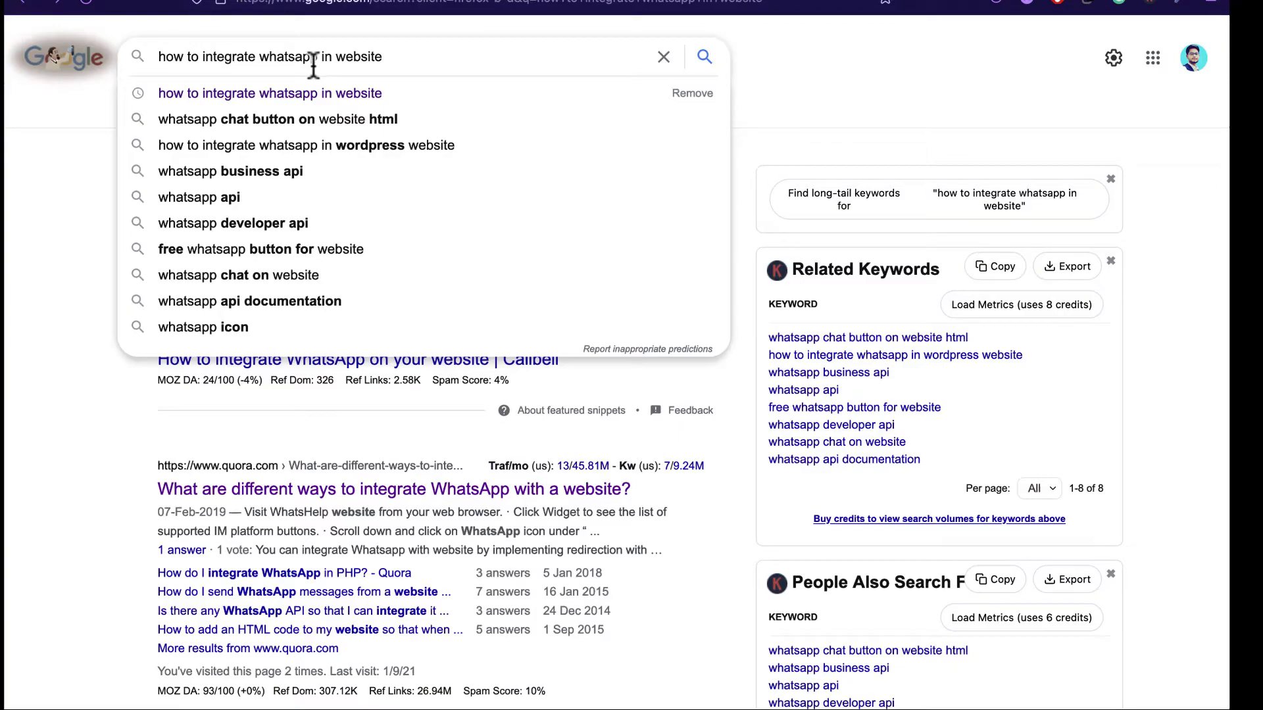
triple_click(313, 66)
key(super+c)
click(55, 238)
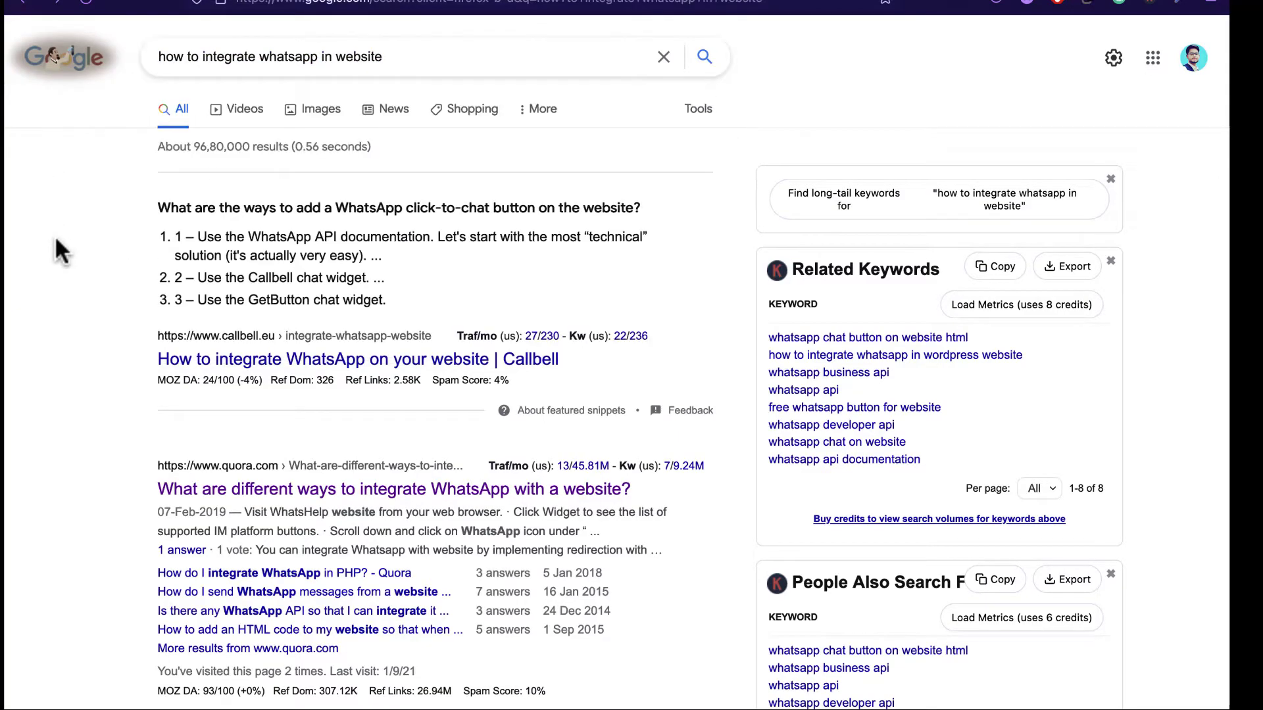
key(ctrl+Right)
key(ctrl+Left)
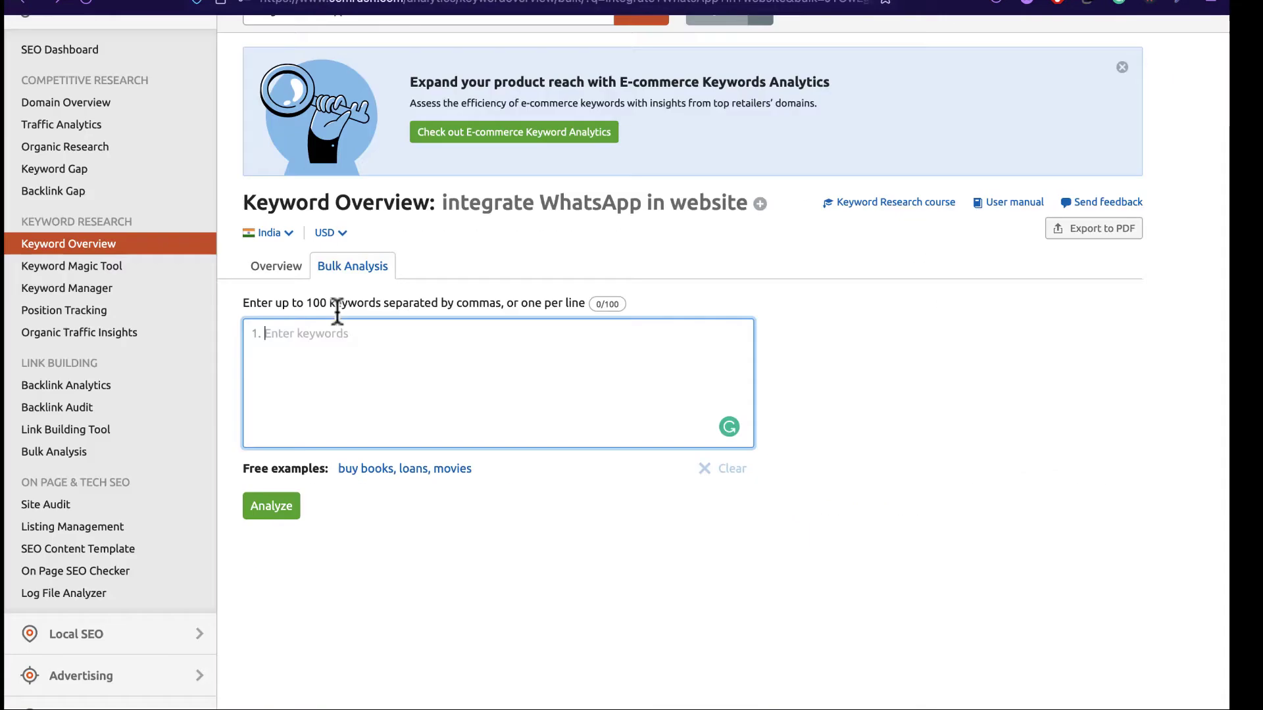
key(super+v)
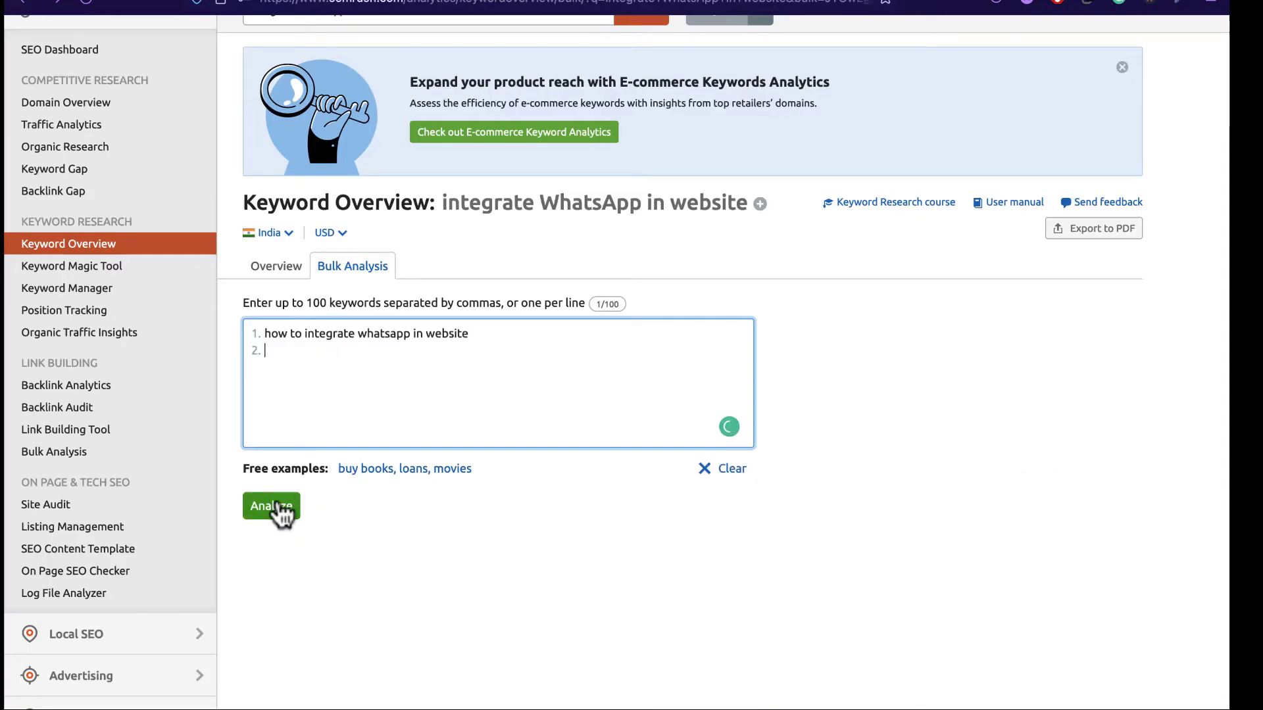
- Analyze the entered keyword and check its volume and keyword difficulty rating in the Bulk Keyword Analysis table
click(272, 515)
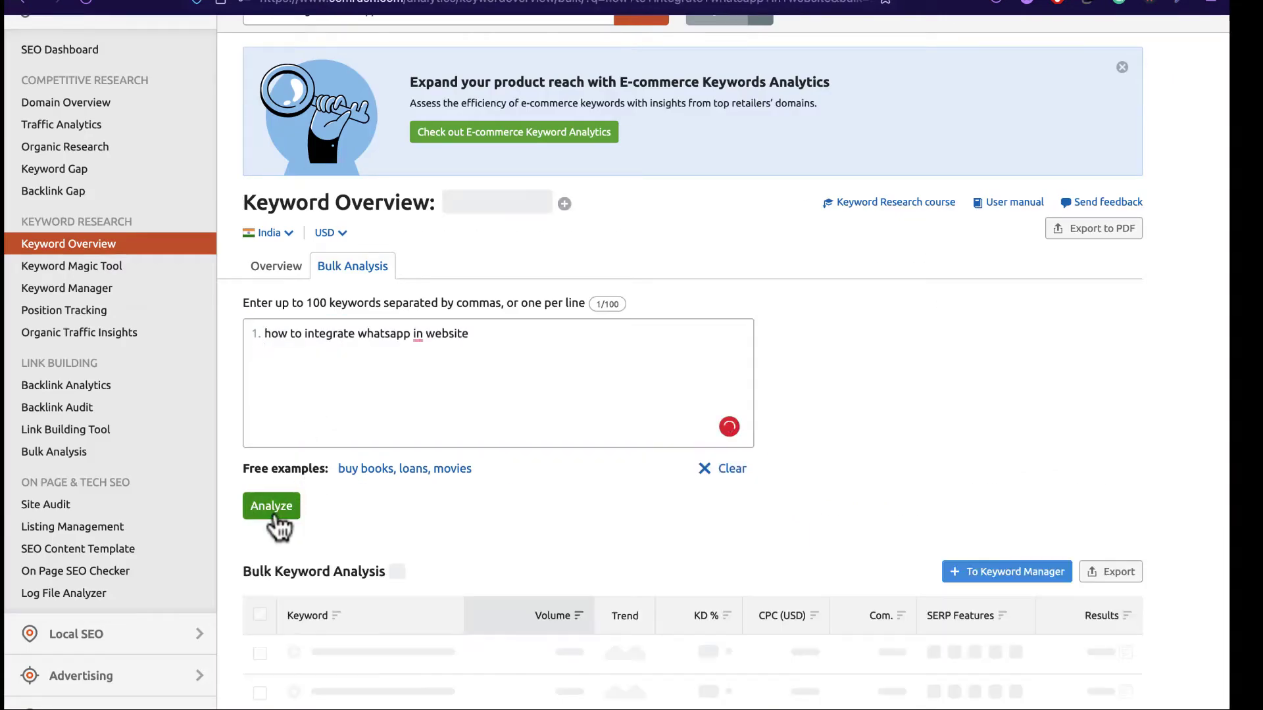
scroll(424, 475, down, 3)
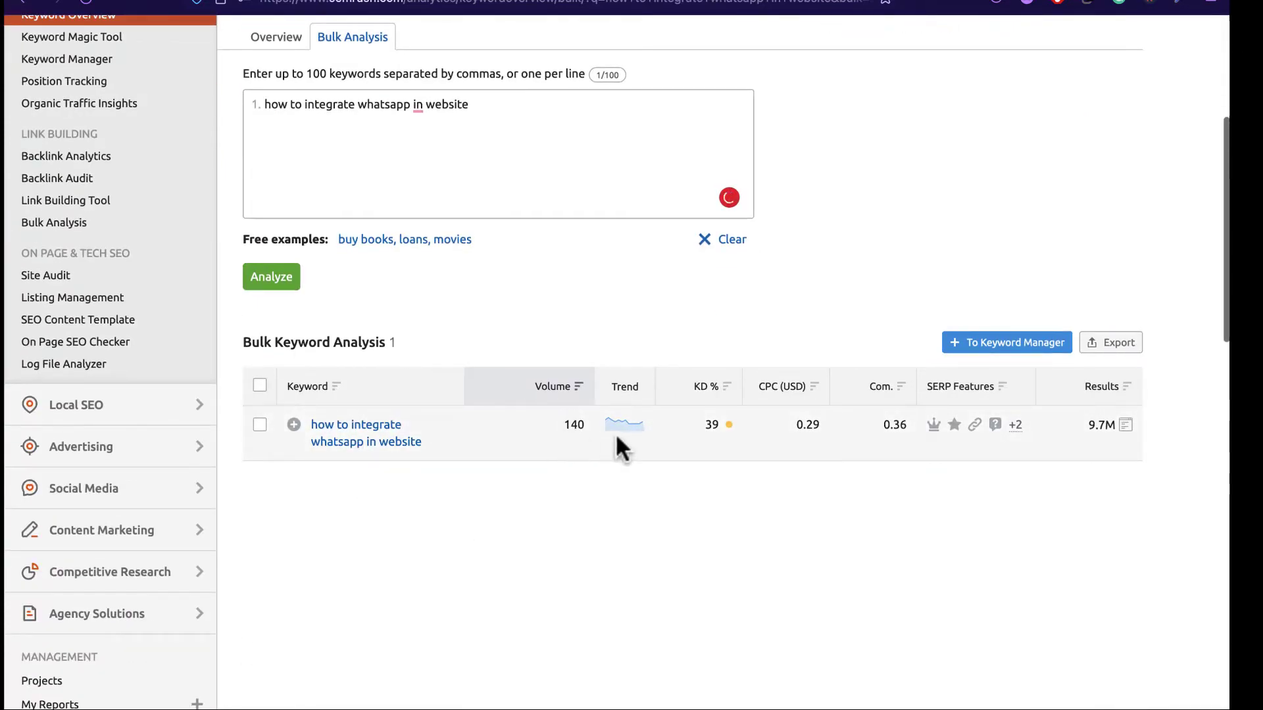
mouse_move(728, 426)
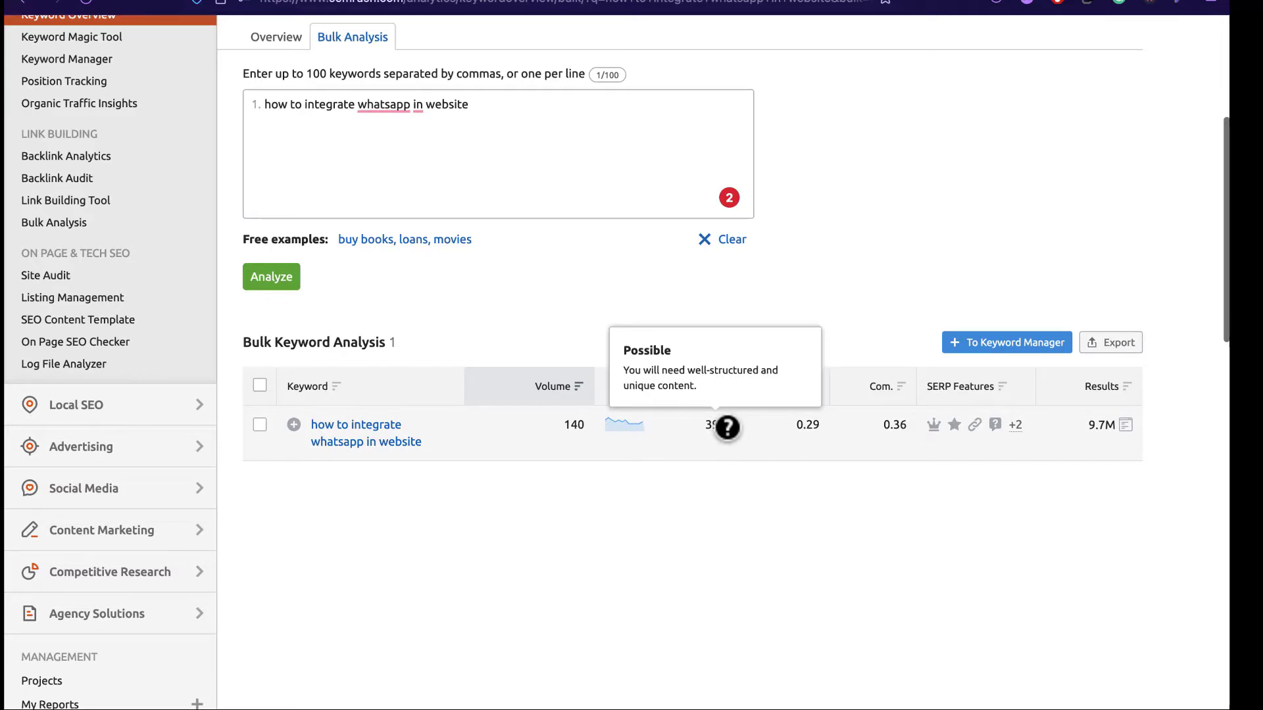
- Open the detailed overview of "how to integrate whatsapp in website" and examine its volume, keyword difficulty, CPC and keyword variations
click(340, 441)
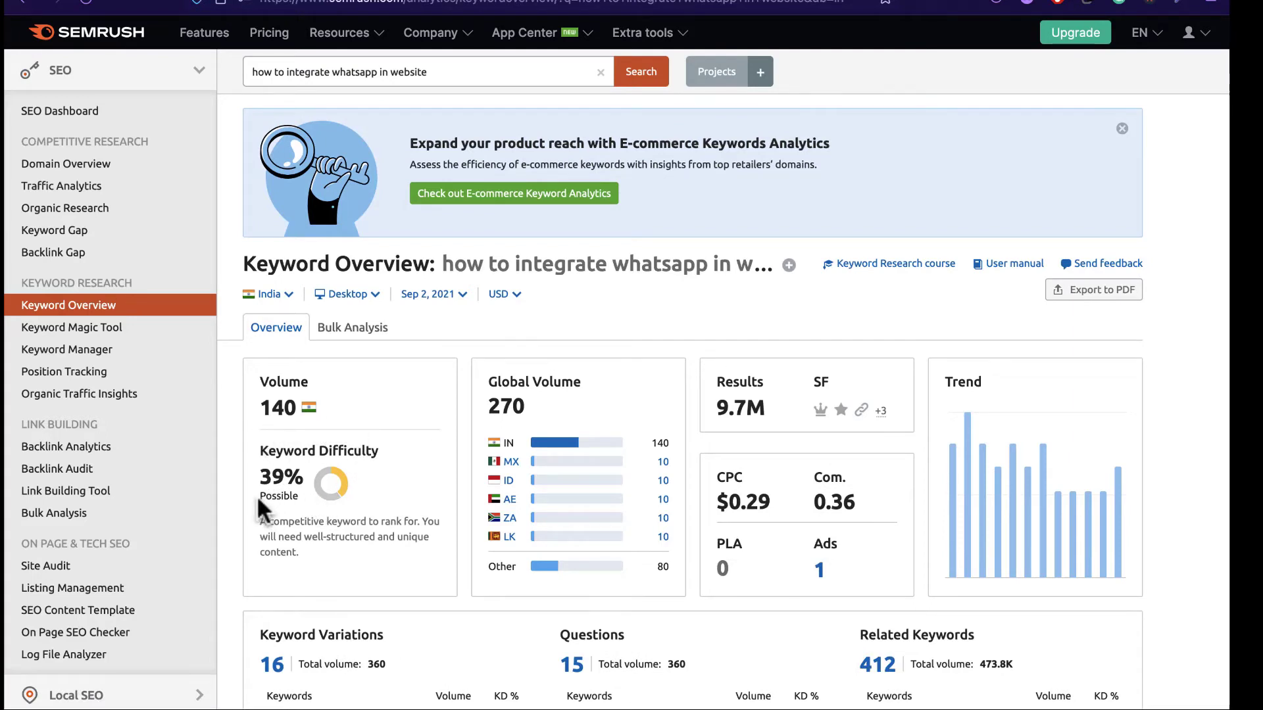
drag(259, 508, 310, 504)
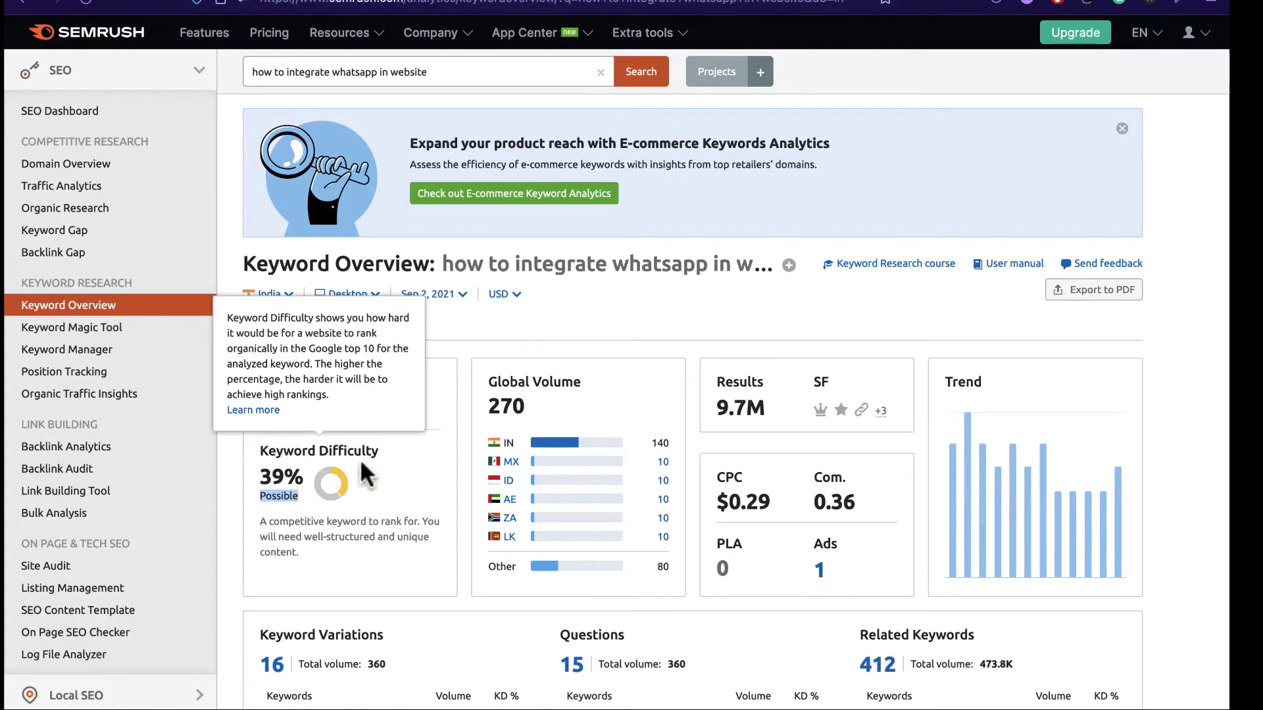
click(321, 507)
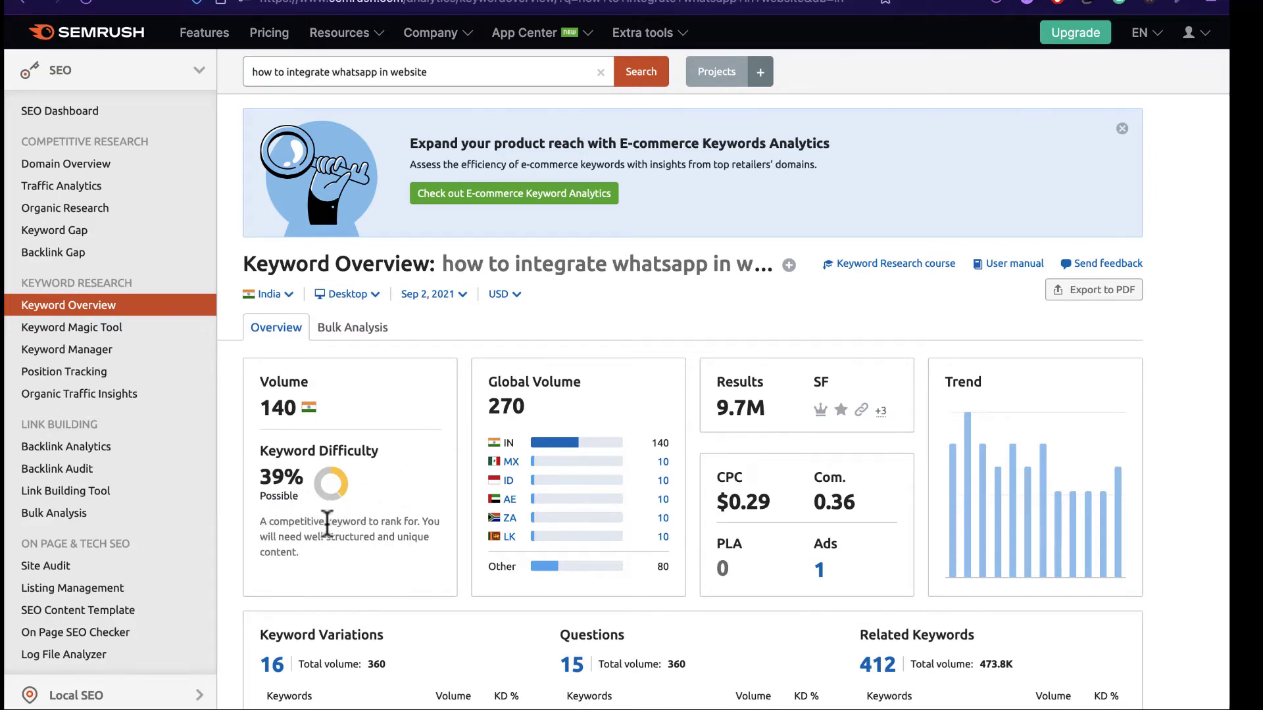
scroll(401, 506, down, 5)
scroll(401, 506, up, 5)
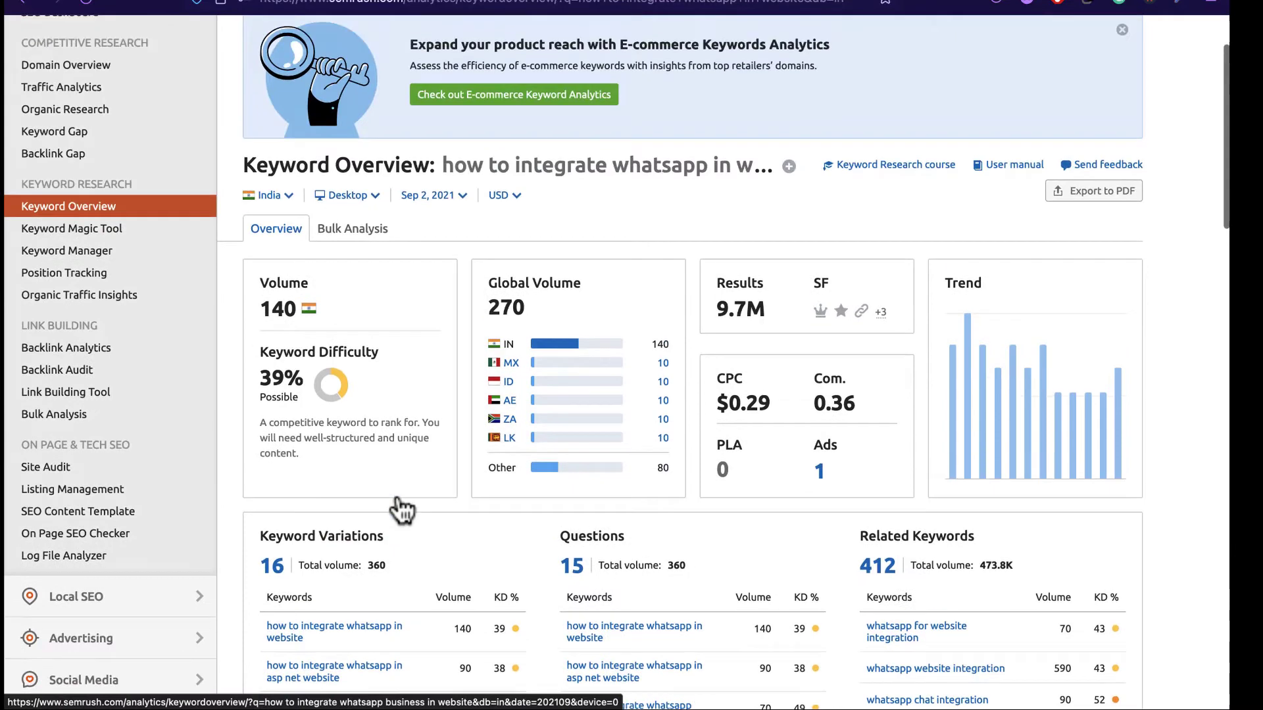
scroll(399, 507, down, 2)
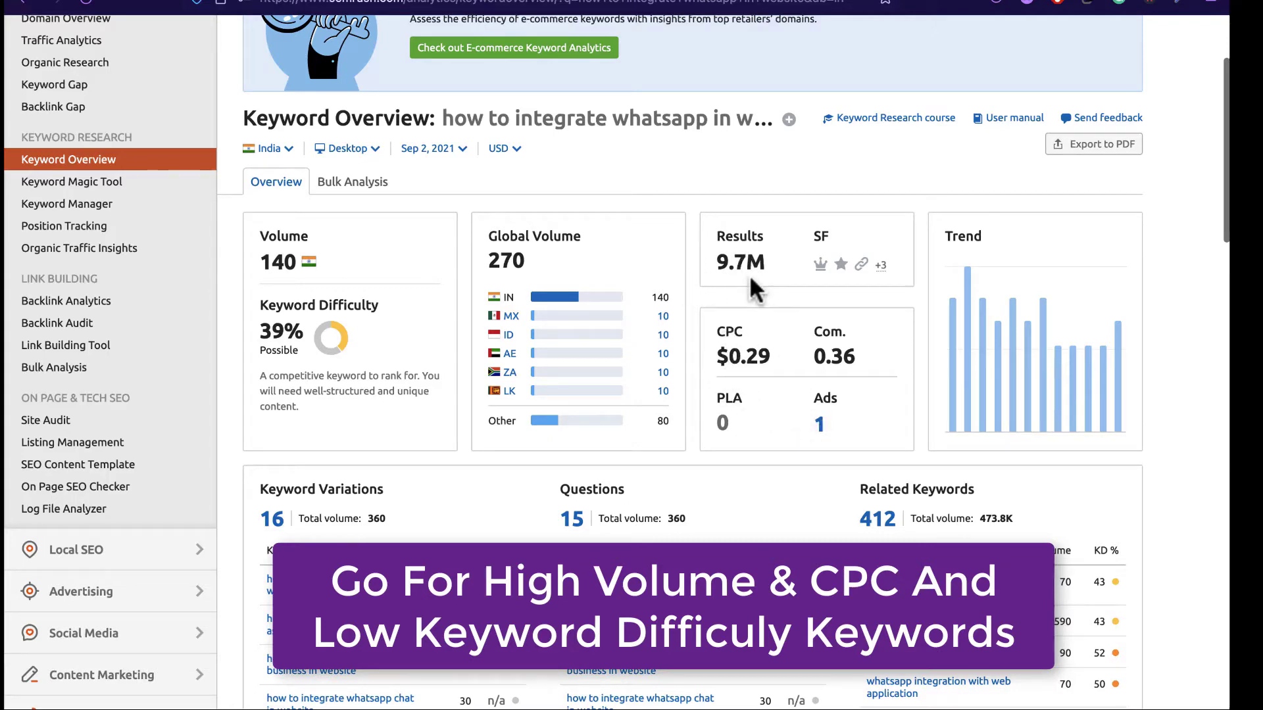
scroll(610, 306, up, 1)
scroll(611, 305, down, 1)
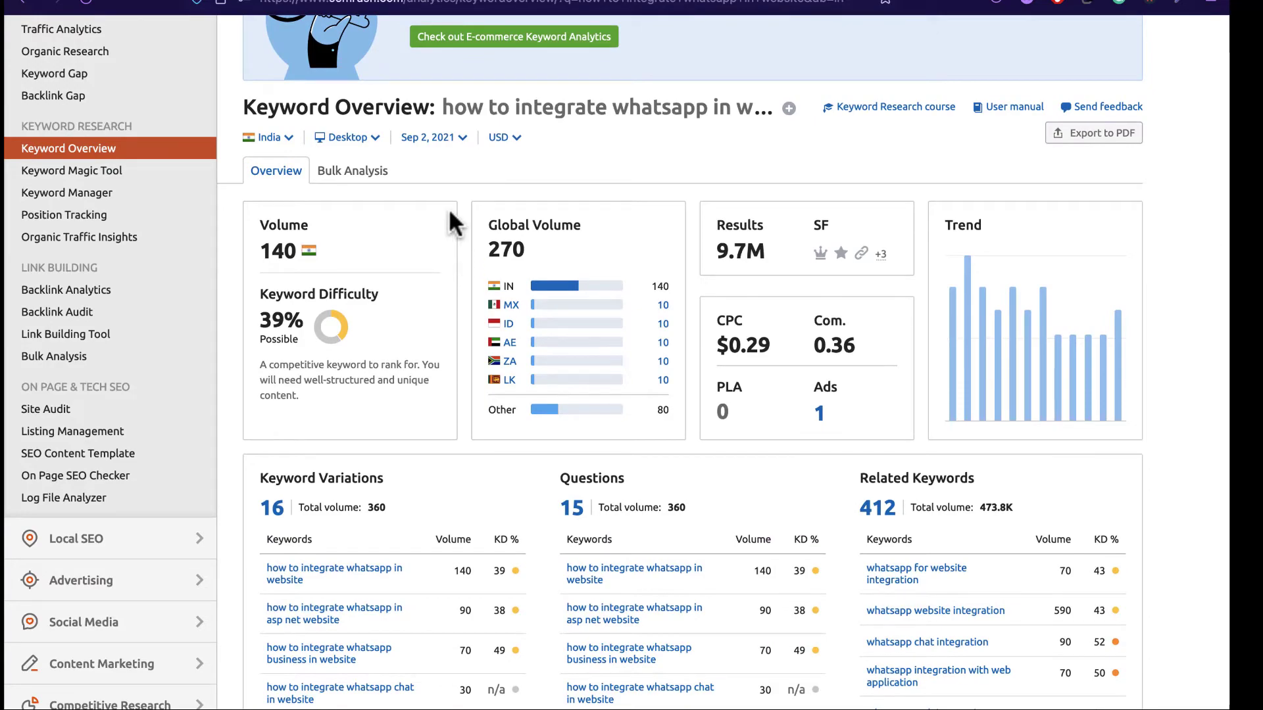
scroll(451, 220, up, 2)
scroll(450, 217, down, 2)
scroll(446, 214, up, 3)
- Copy "how to integrate whatsapp in wordpress website" from the first keyword list in the Google Docs document
key(ctrl+Right)
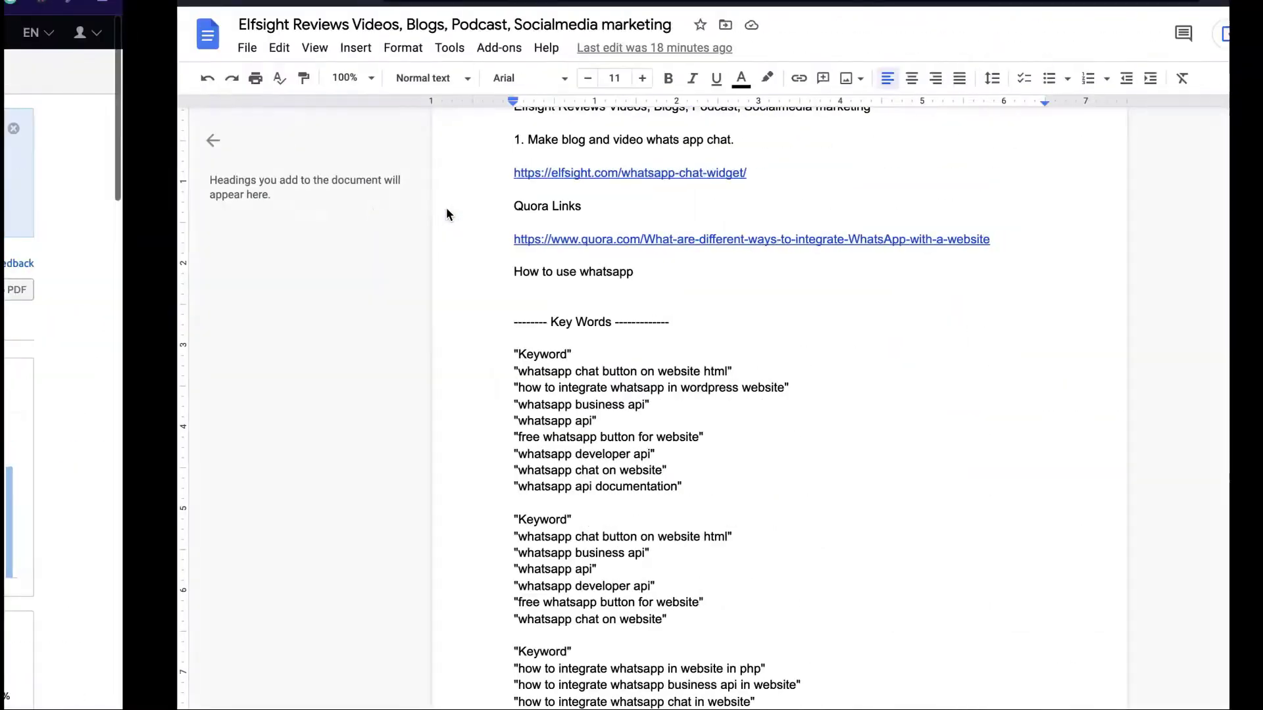
scroll(462, 418, down, 2)
scroll(461, 417, up, 2)
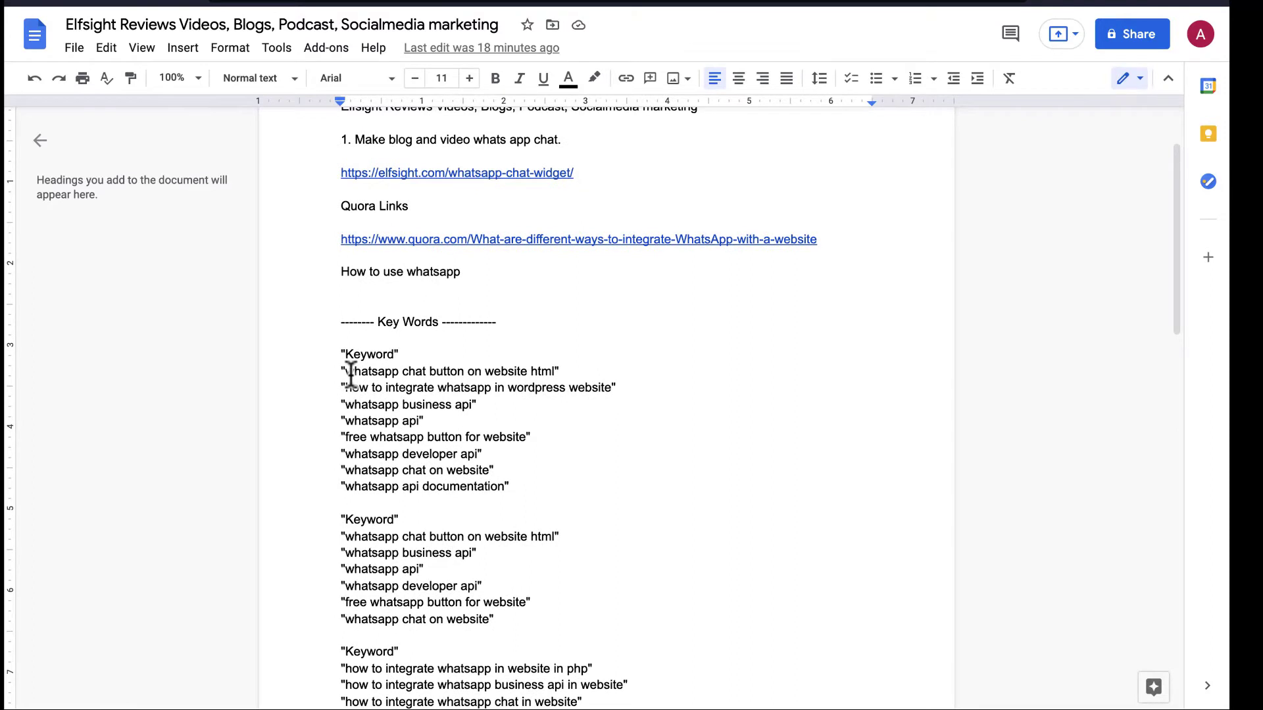
drag(347, 372, 543, 367)
click(543, 369)
key(shift+Right)
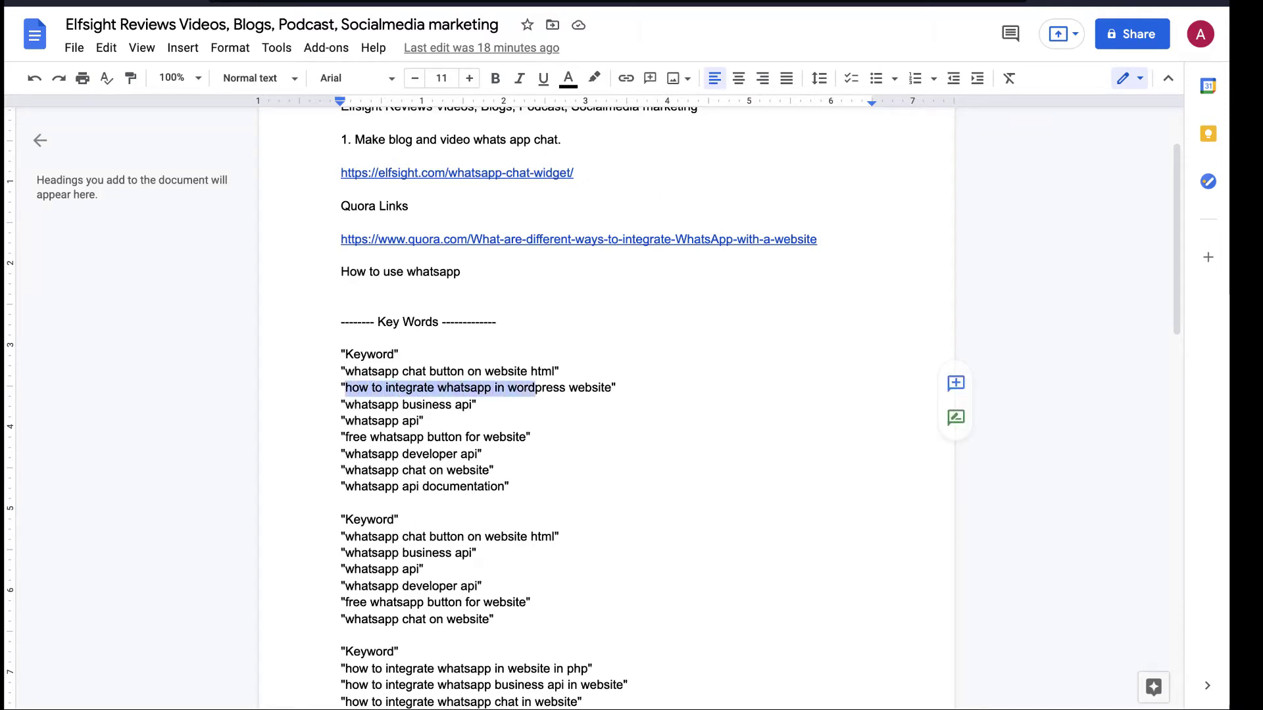
key(shift+Right)
key(shift+Right)
key(shift+Right)
key(shift+Right)
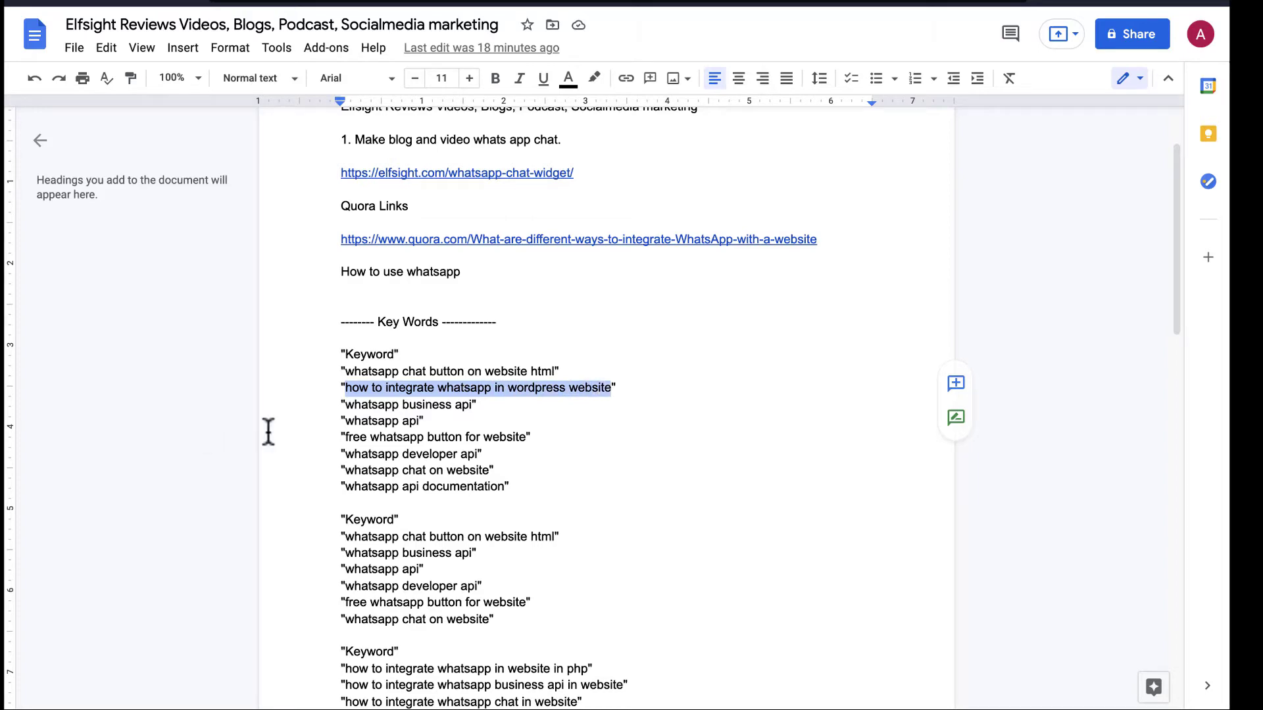
click(433, 402)
- Switch back to Semrush, search for "how to integrate whatsapp in wordpress website" and review its overview metrics
key(ctrl+Left)
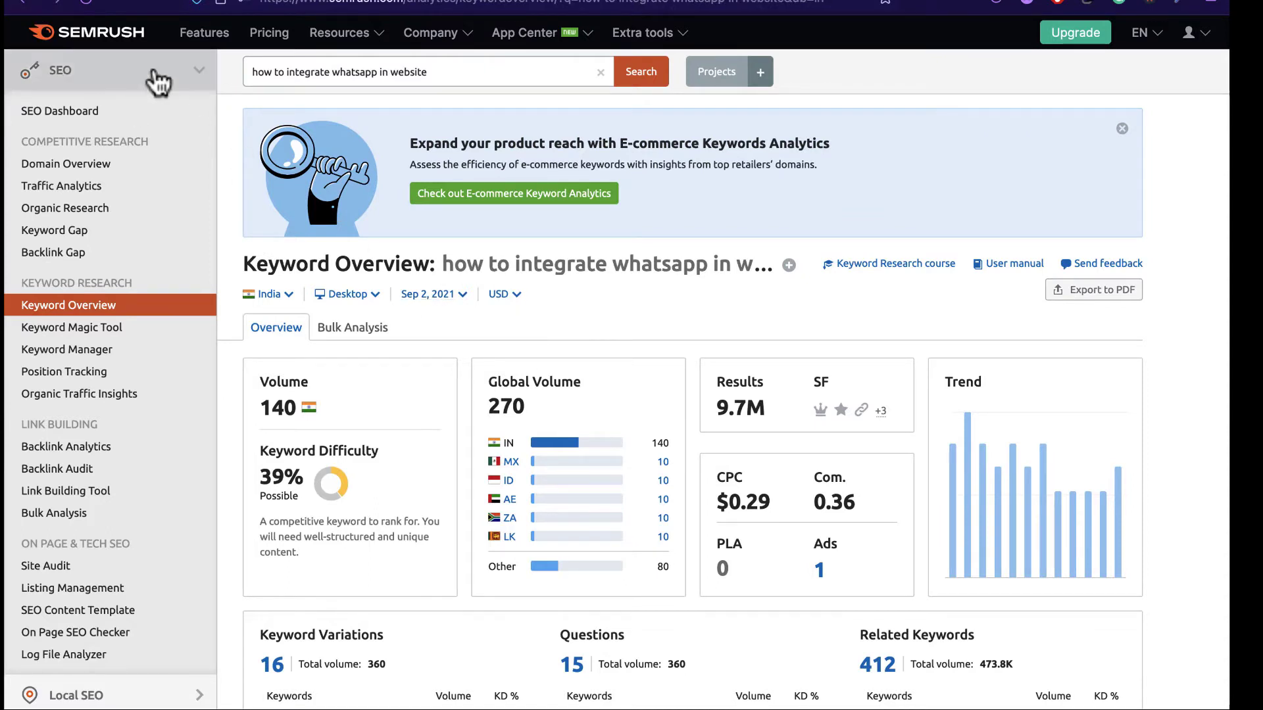
click(434, 74)
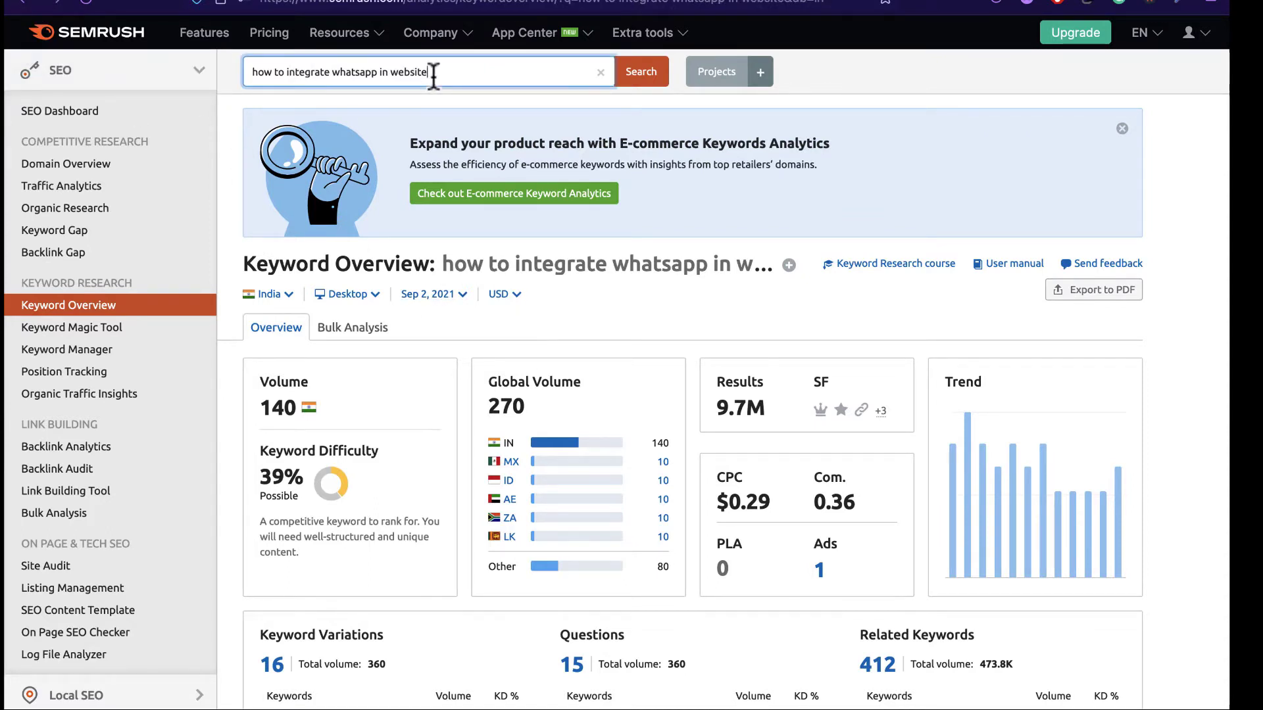
triple_click(434, 73)
text(how to integrate whatsapp in wordpress website)
click(635, 77)
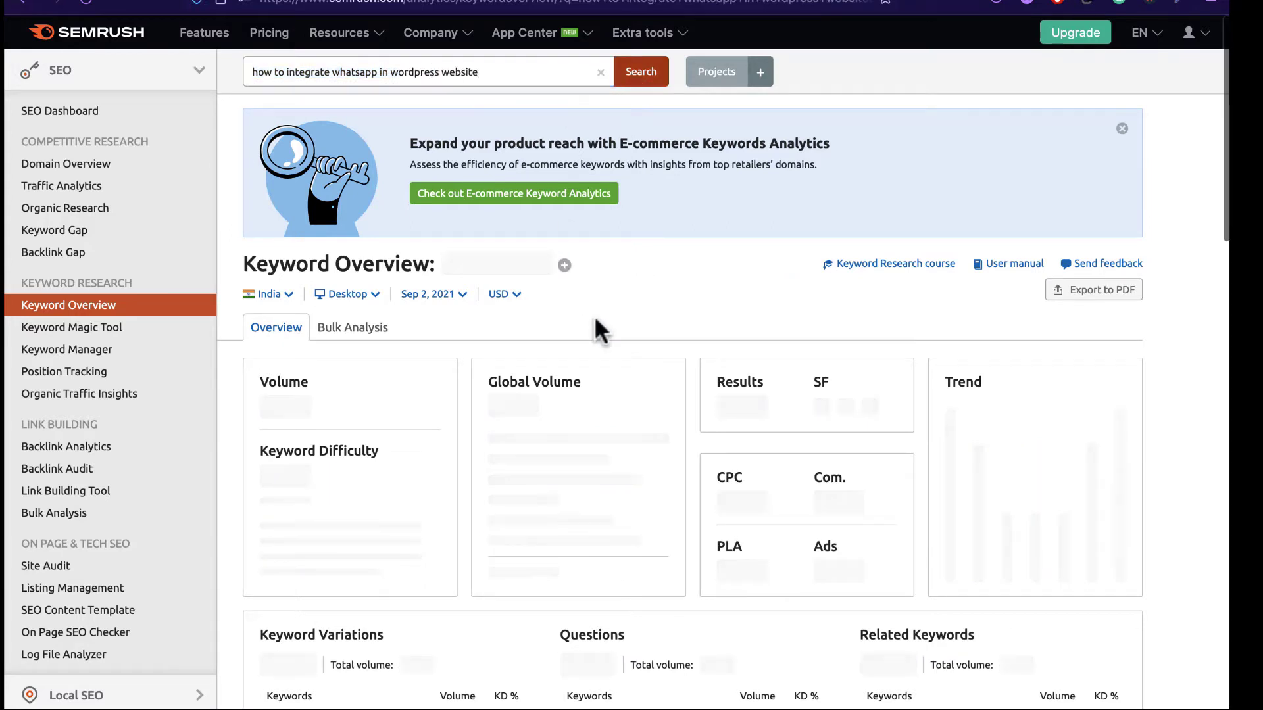
scroll(575, 371, down, 3)
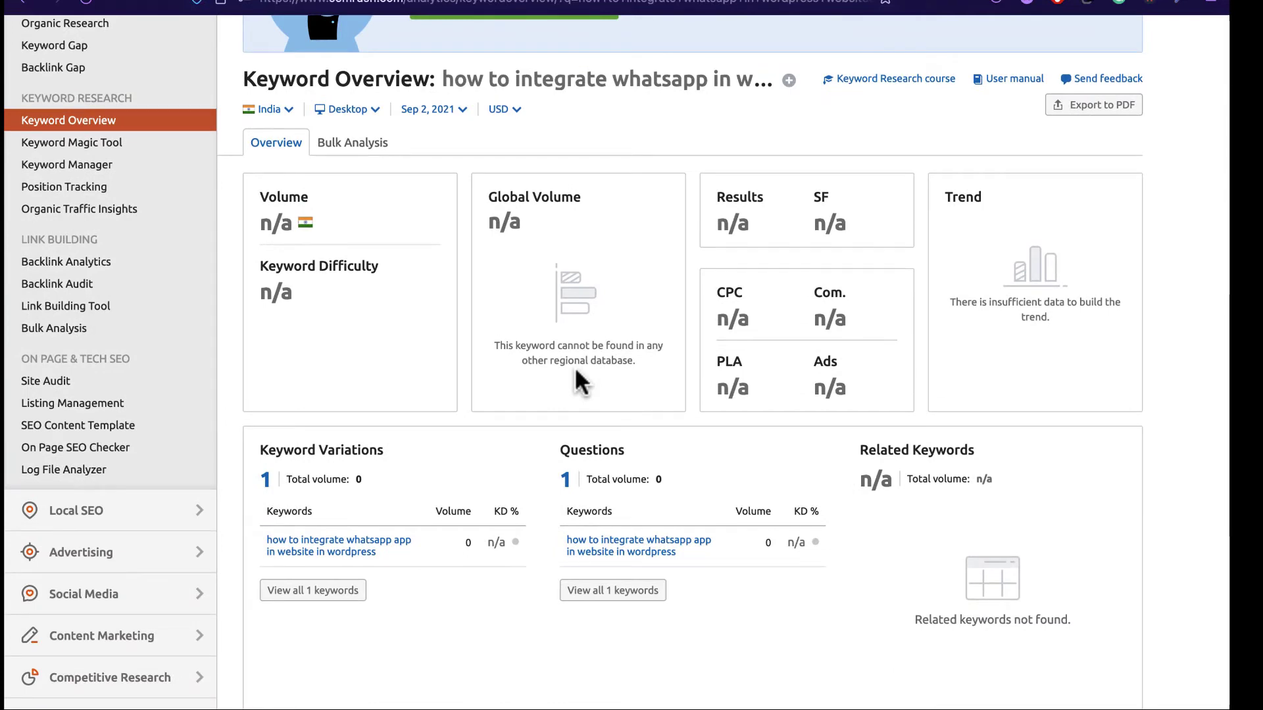
scroll(514, 318, up, 3)
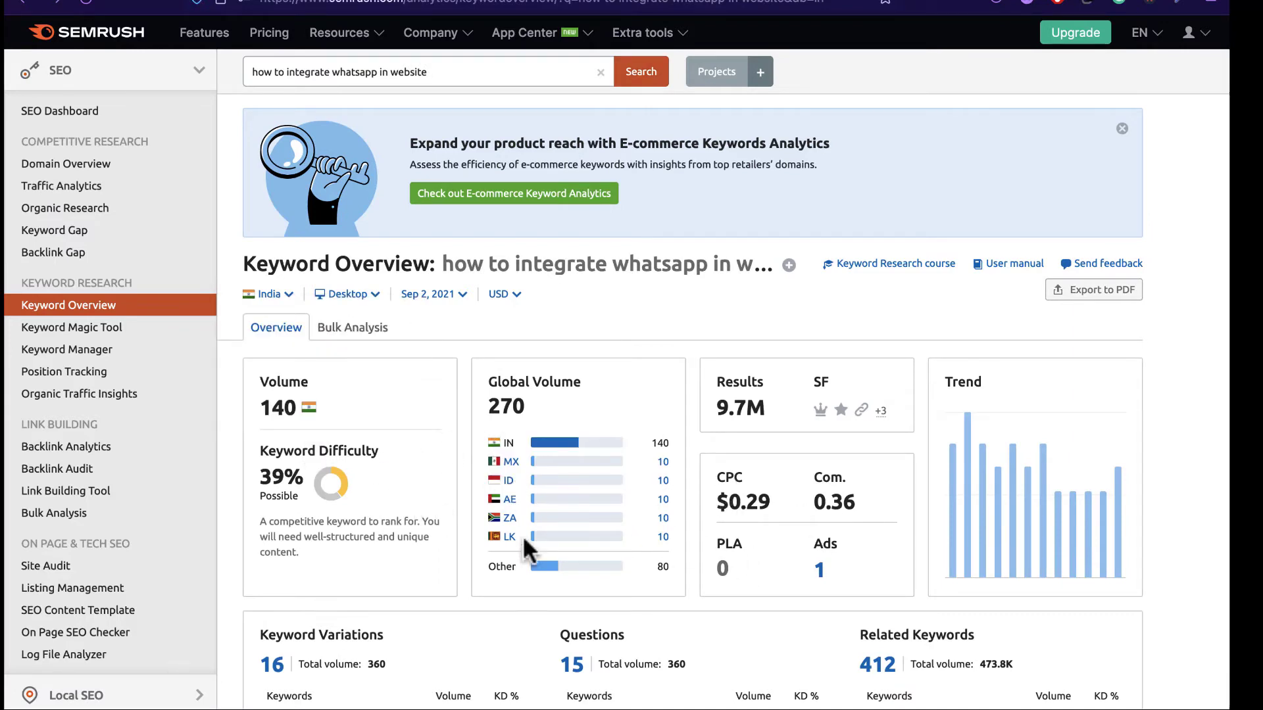
- Open "whatsapp website integration" from the related keywords of "how to integrate whatsapp in website" and examine its volume, difficulty and CPC
scroll(446, 479, down, 4)
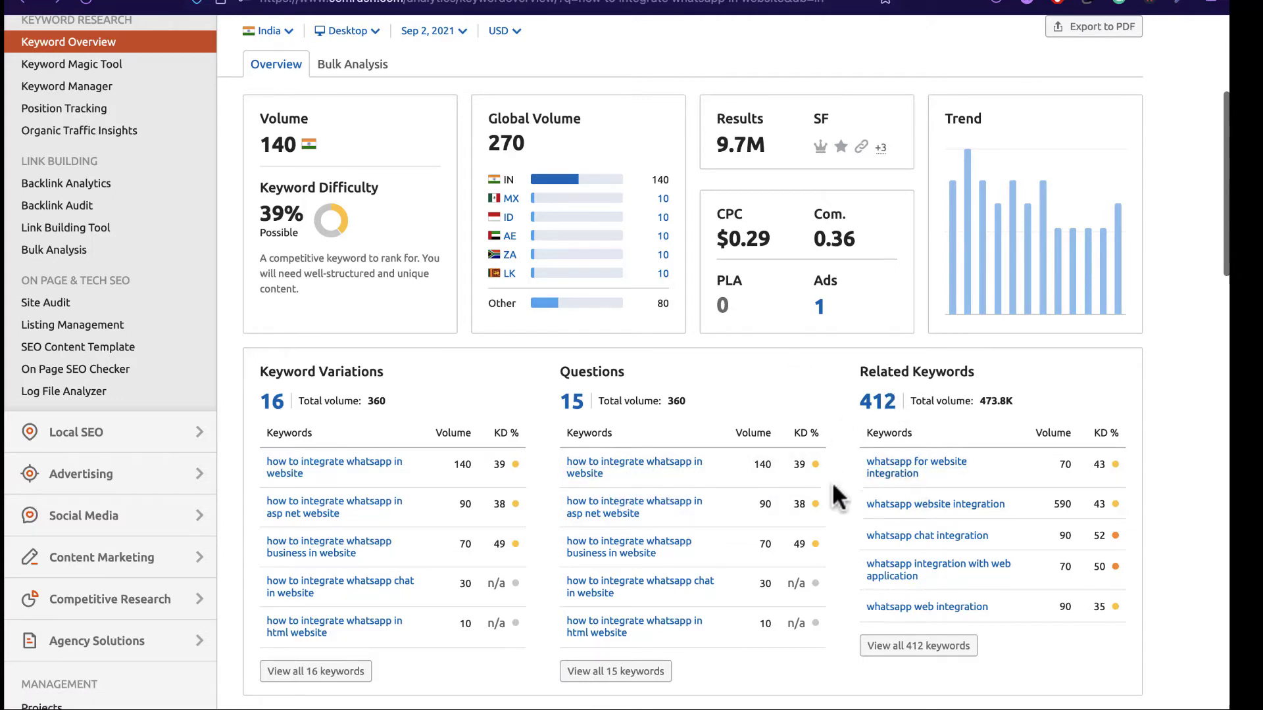
click(921, 507)
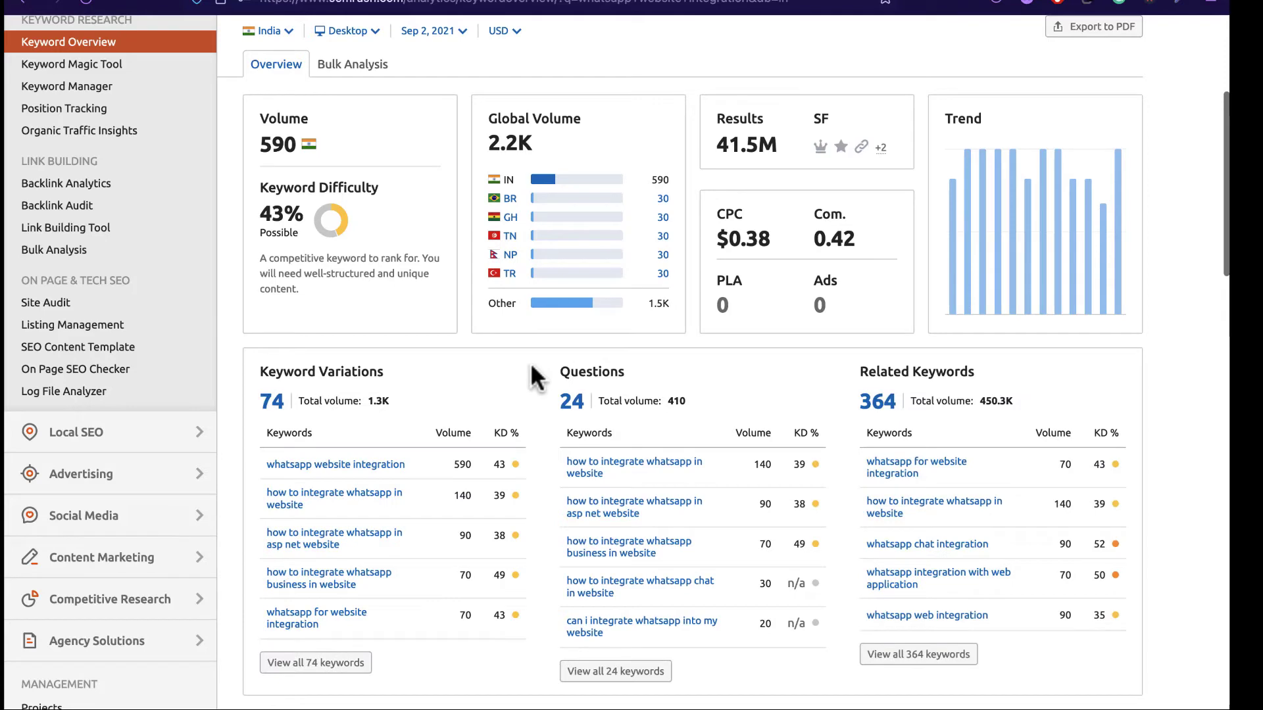
scroll(491, 380, down, 2)
scroll(492, 381, up, 4)
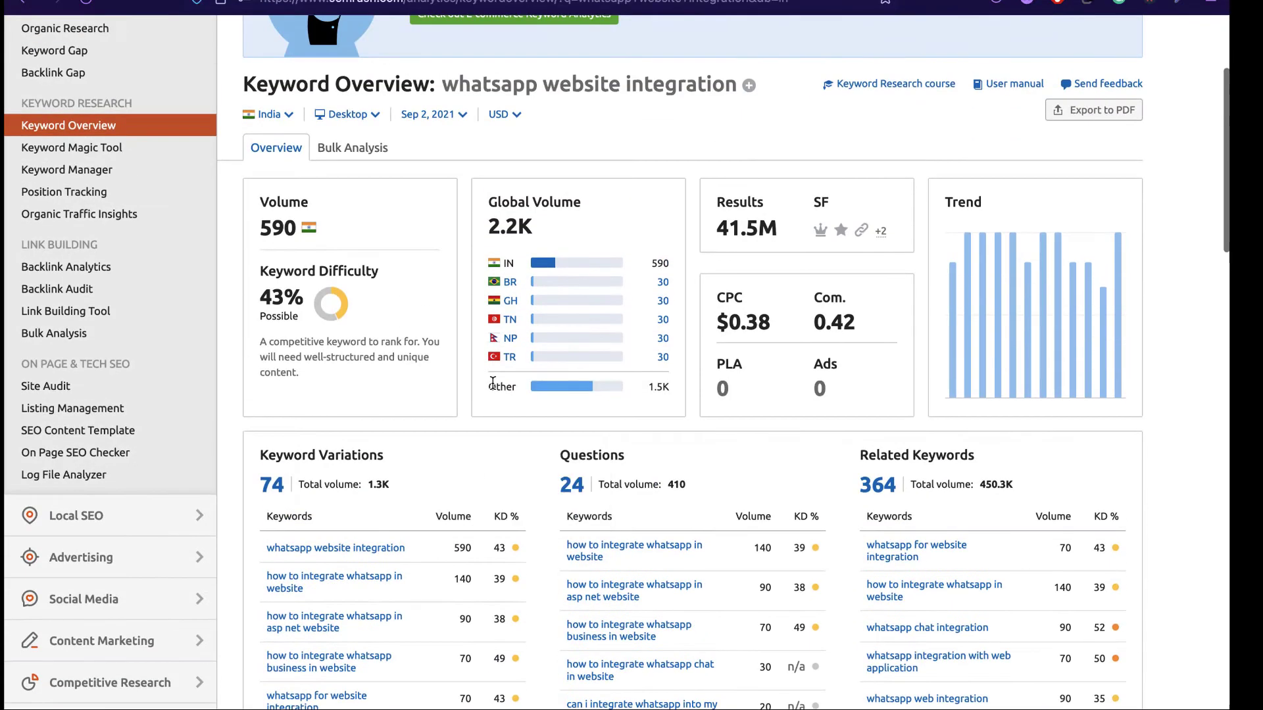
scroll(493, 382, up, 3)
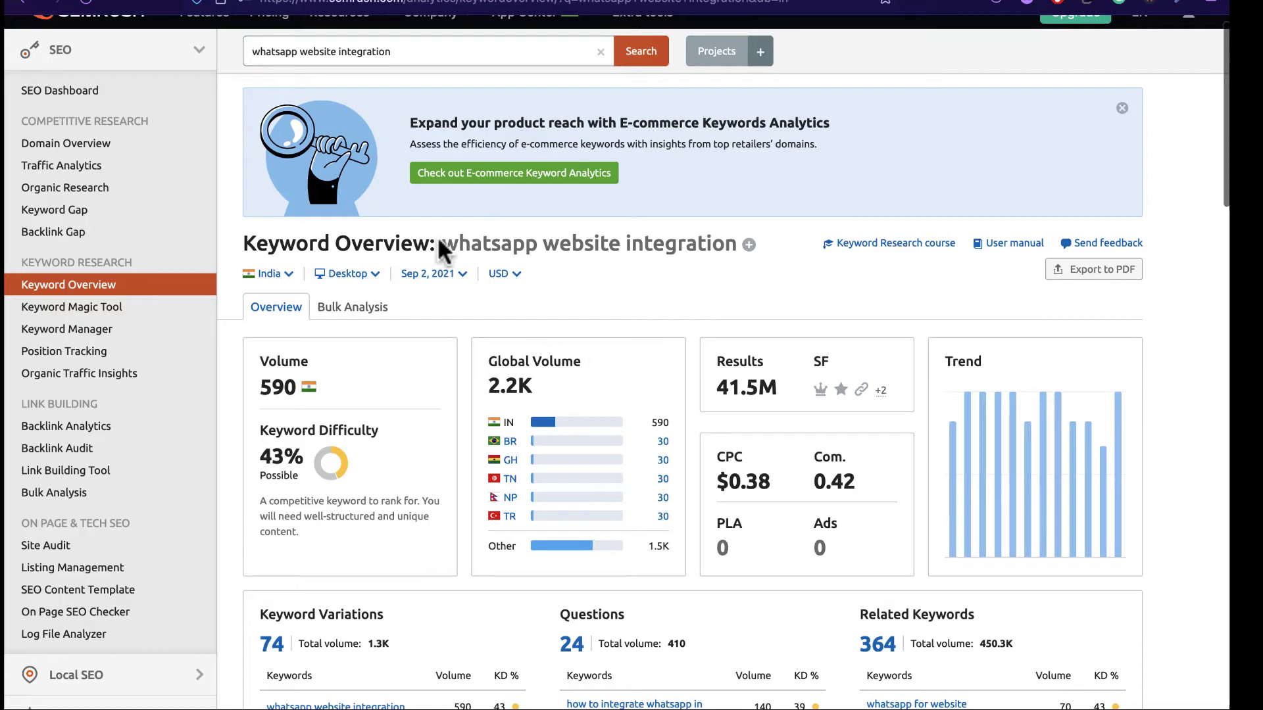
- Search Keyword Overview for "whats widget for wordpress" and review its volume, difficulty and keyword variations
click(411, 51)
key(BackSpace)
key(BackSpace)
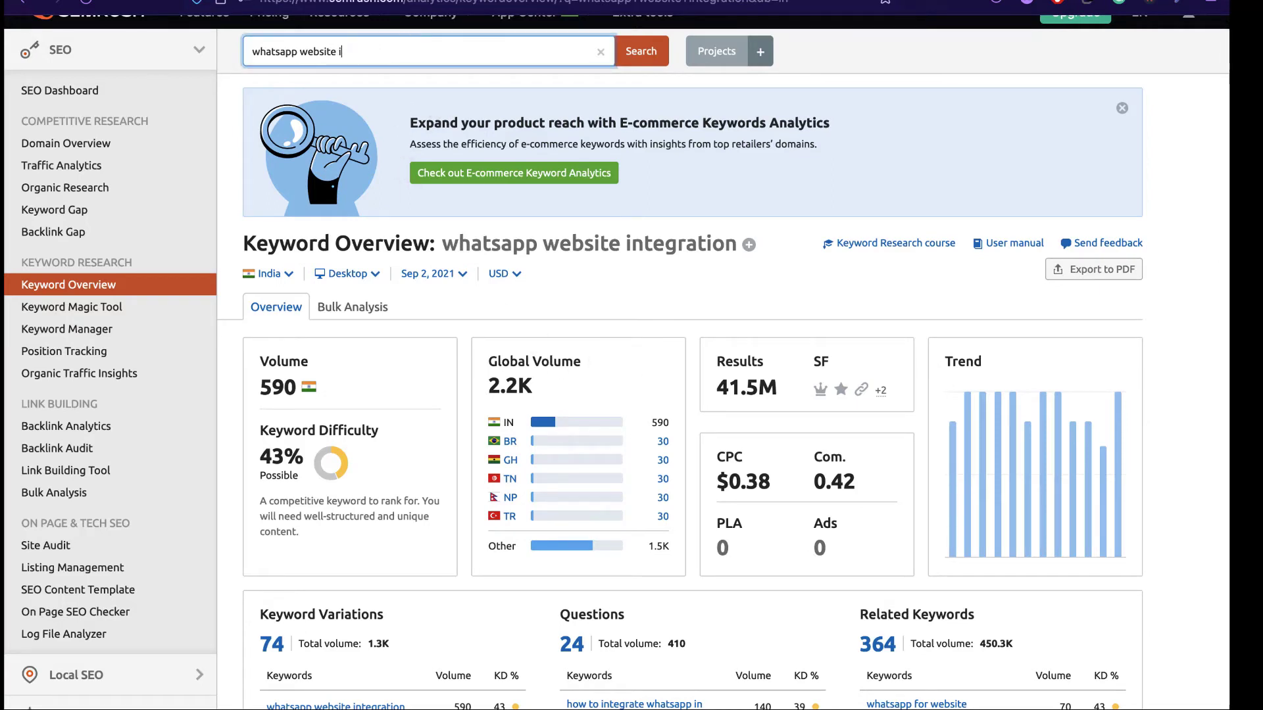
key(BackSpace)
key(BackSpace)
key(BackSpace)
key(BackSpace)
key(BackSpace)
key(BackSpace)
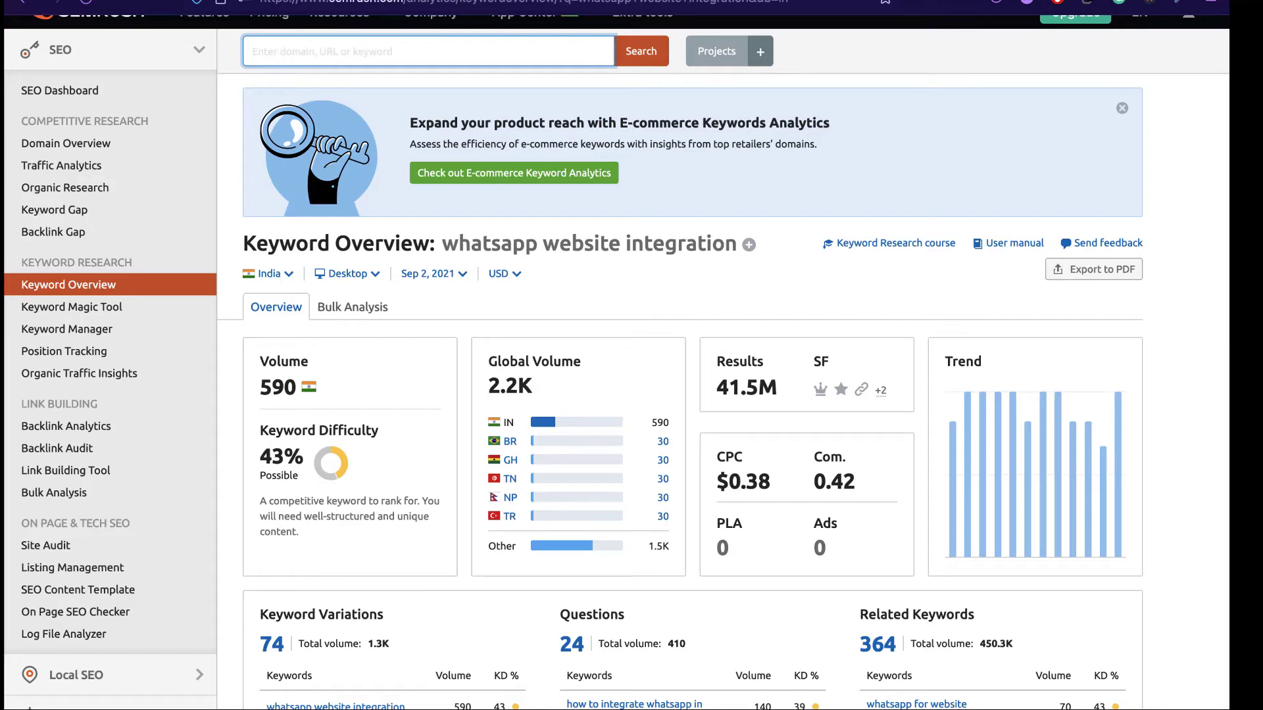
text(w)
key(BackSpace)
text(whats)
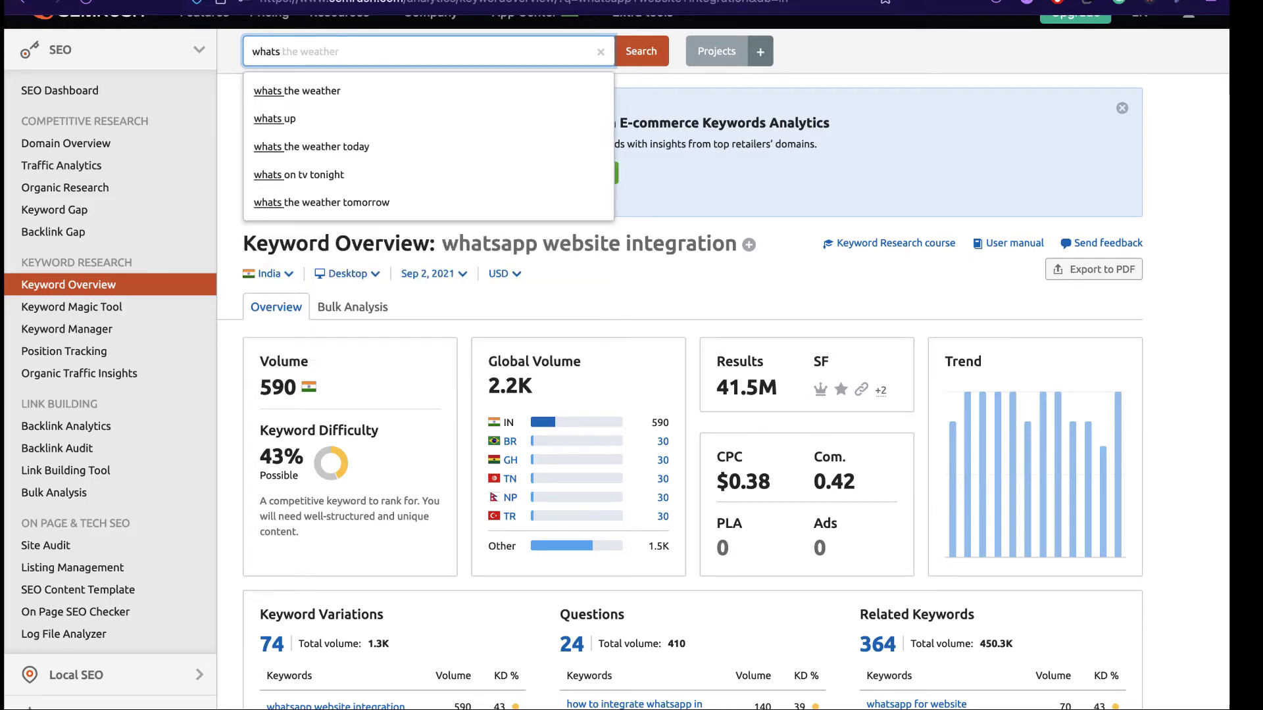
text( wi)
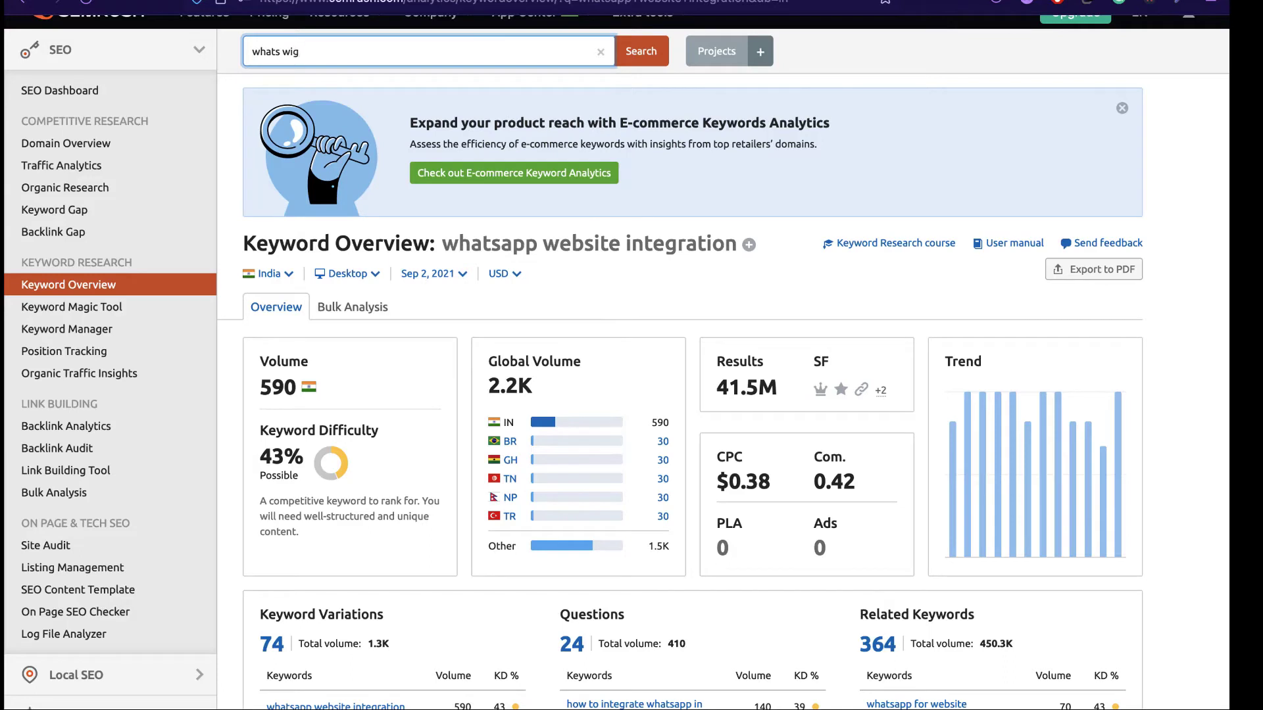
text(g)
key(BackSpace)
key(BackSpace)
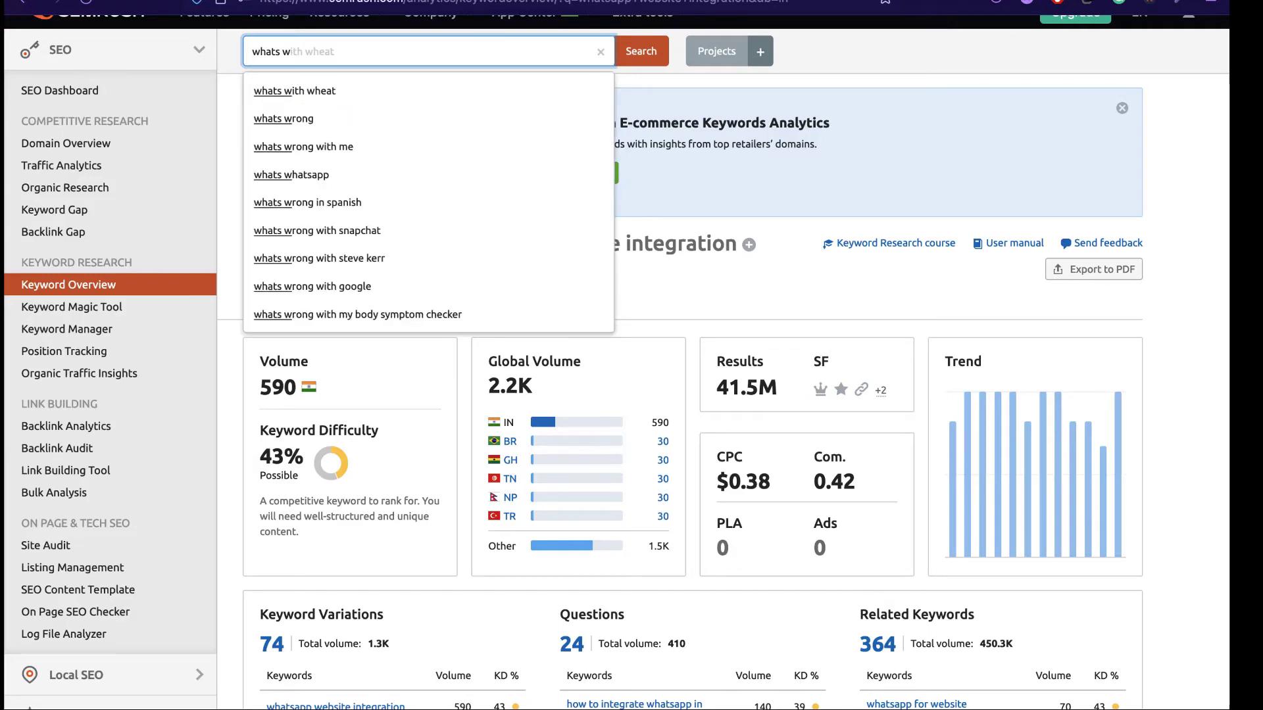
text(idget for wordpress)
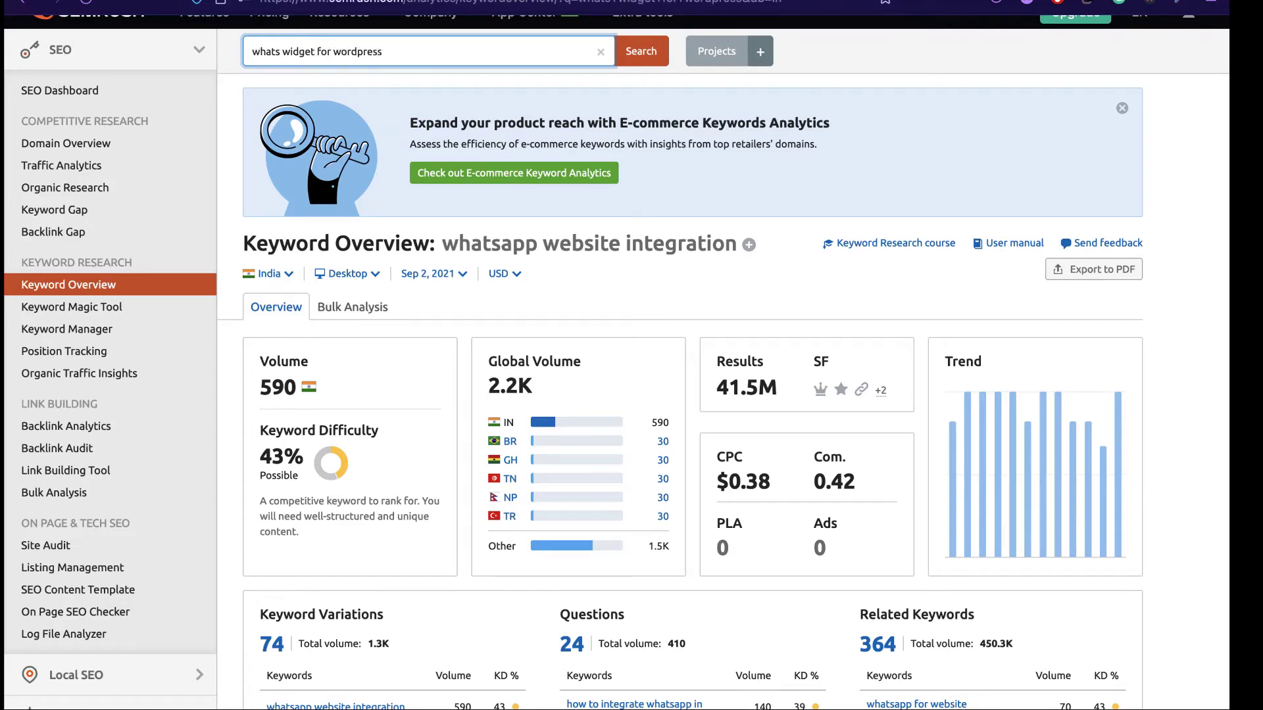
key(Return)
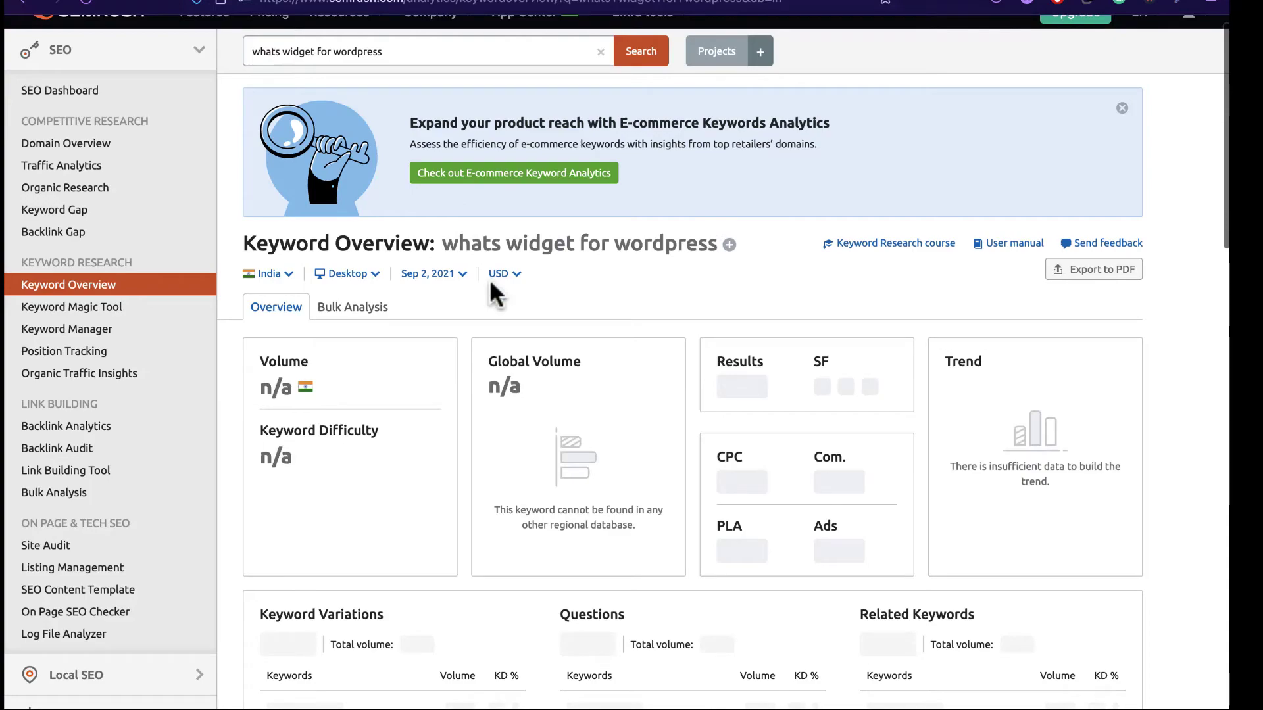
scroll(504, 390, down, 4)
scroll(450, 402, up, 4)
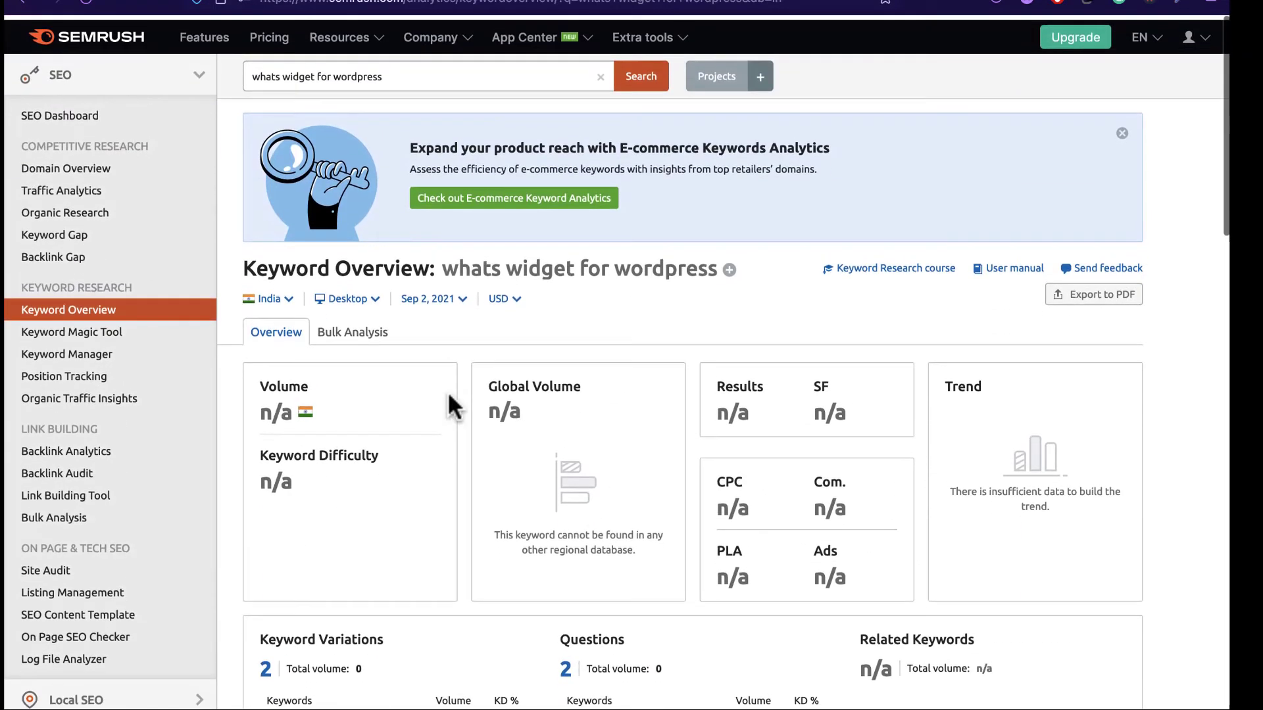
- Switch to the Google Docs document and copy "how to integrate whatsapp chat in website" from the last keyword list
key(ctrl+Right)
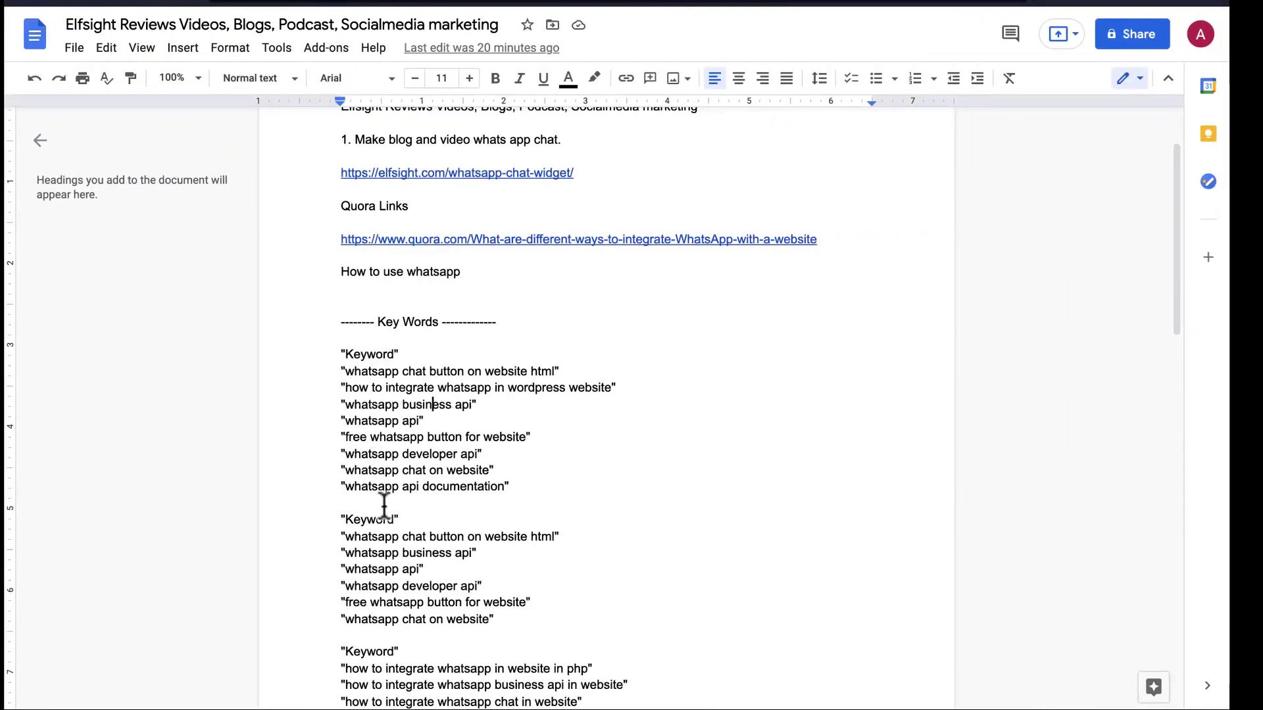
scroll(383, 504, down, 5)
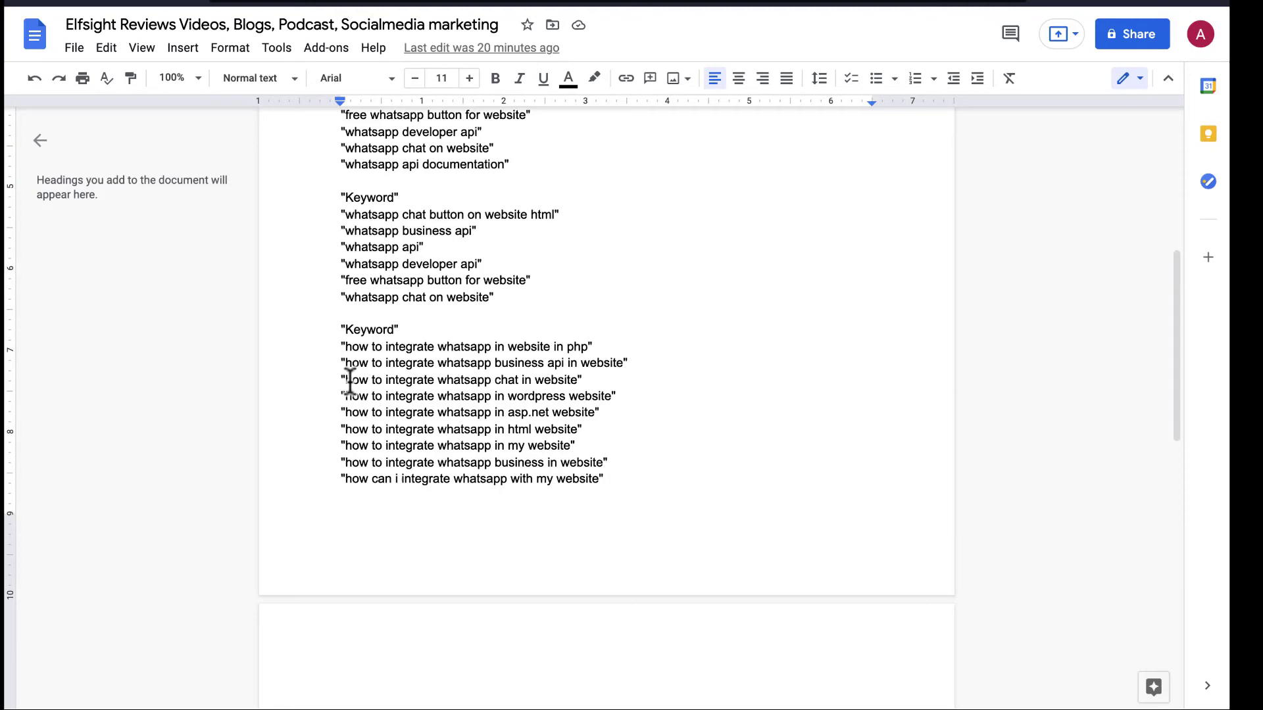
shift+click(574, 382)
key(super+c)
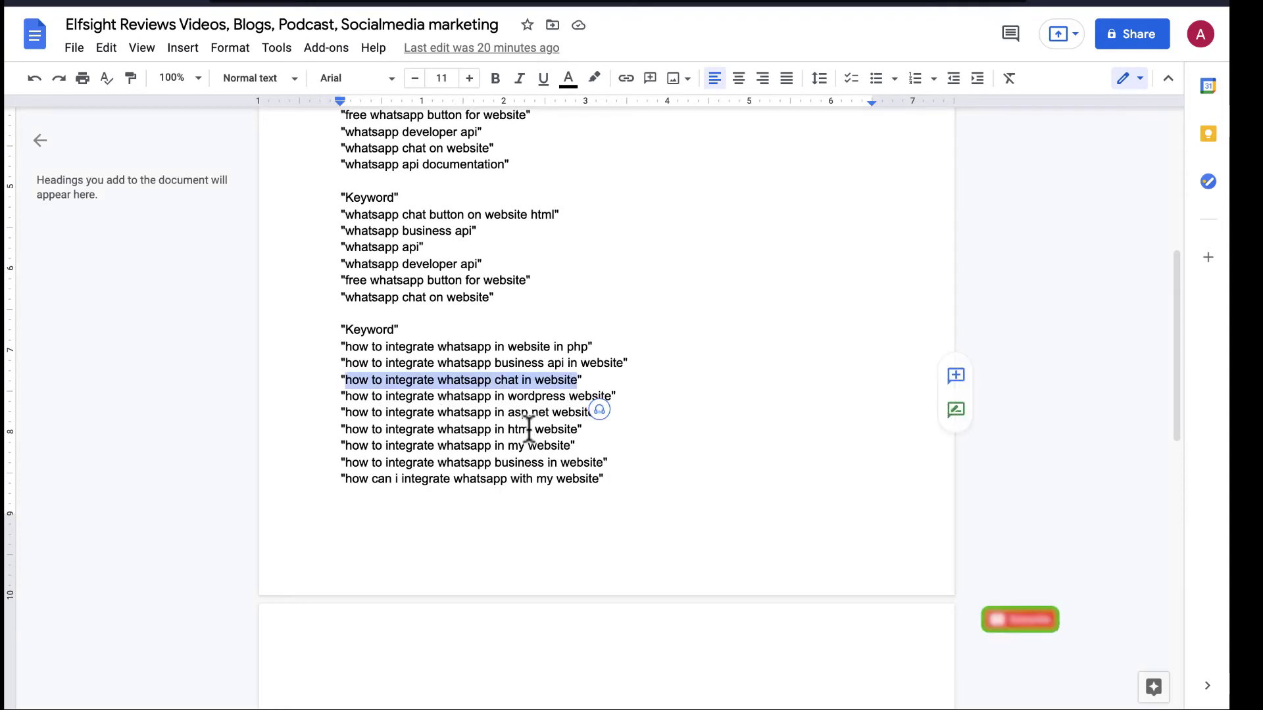
- Switch back to Semrush and try to search for the copied keyword "how to integrate whatsapp chat in website"
key(ctrl+Left)
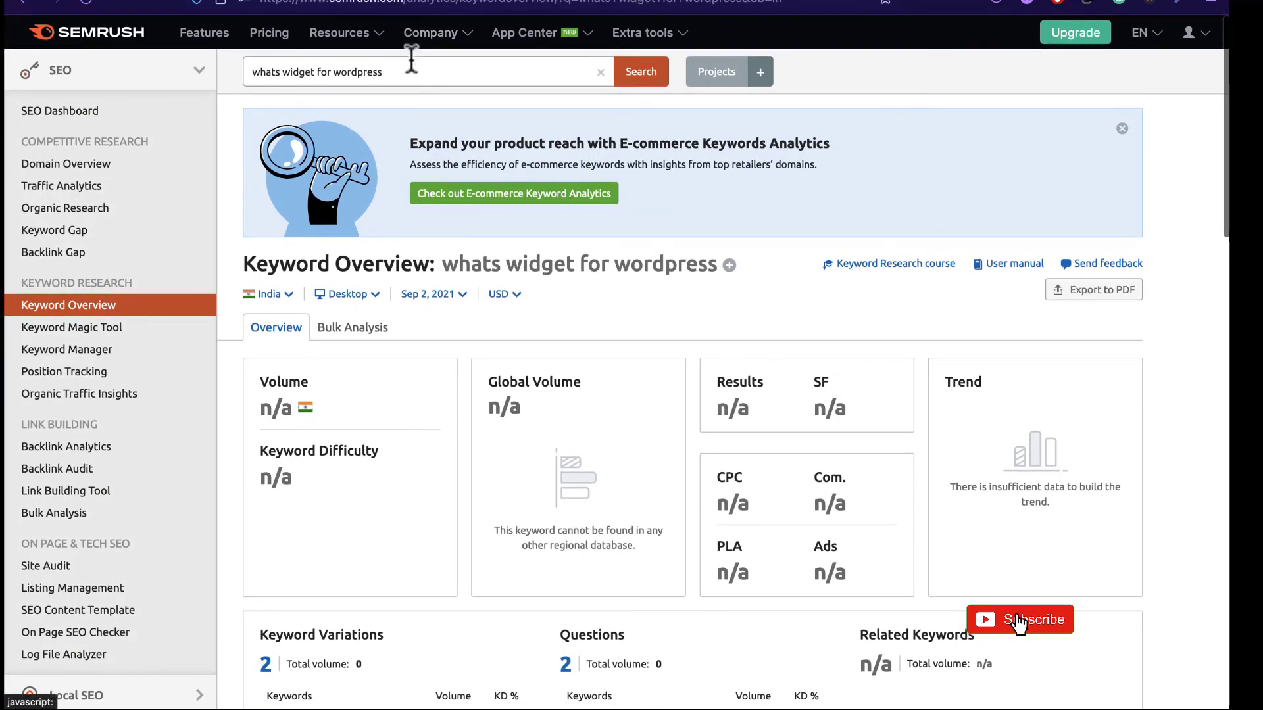
click(414, 73)
key(super+a)
key(super+v)
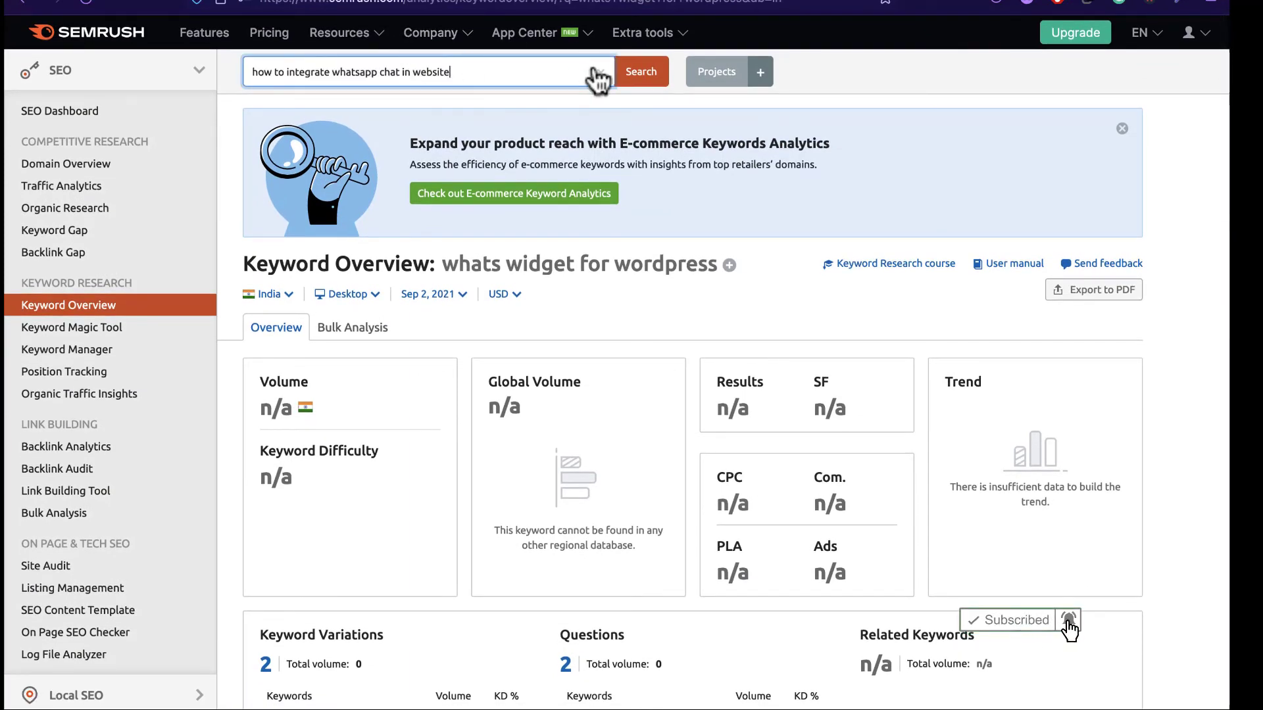
click(639, 74)
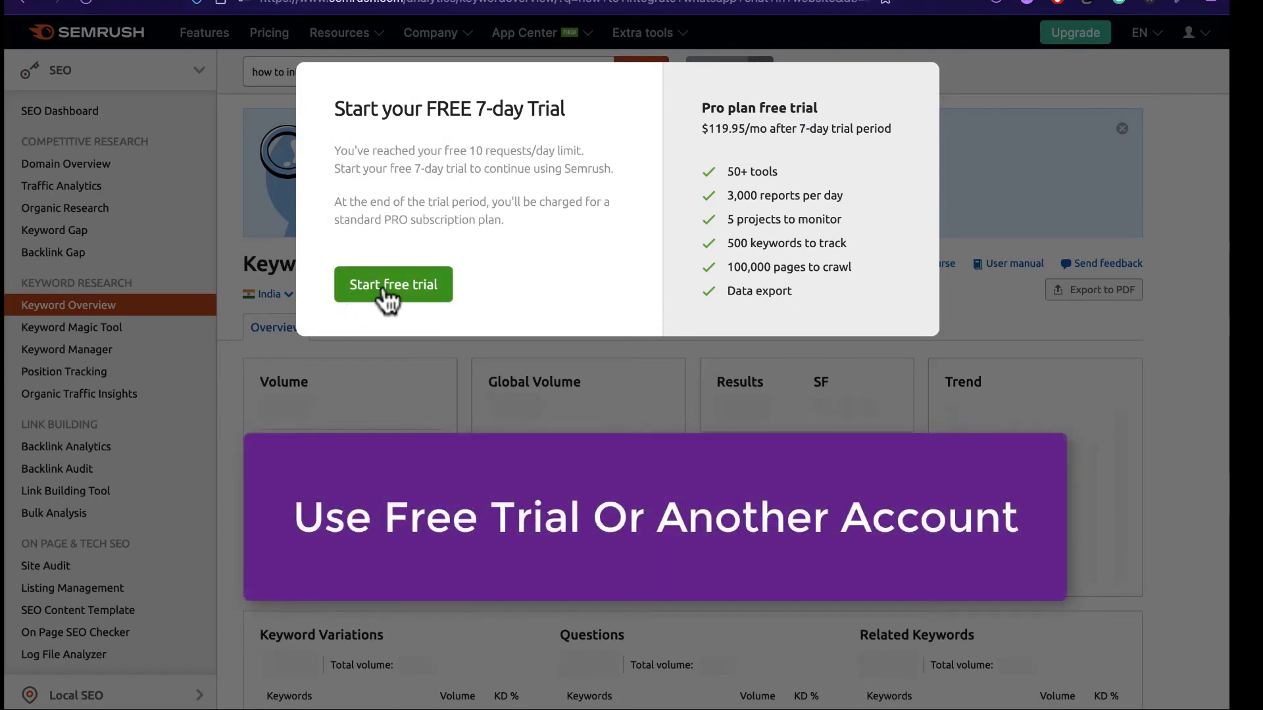
double_click(245, 165)
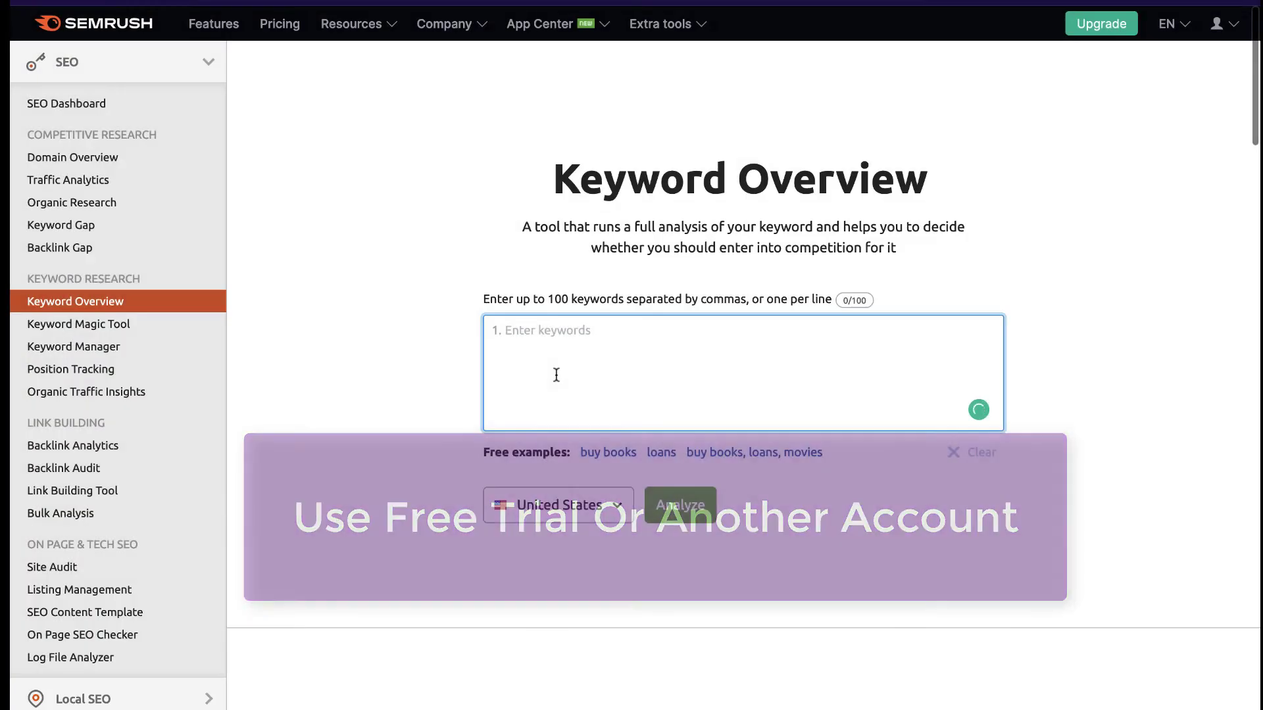
- Analyze "how to integrate whatsapp chat in website" in a fresh Keyword Overview with the United States database
key(ctrl+v)
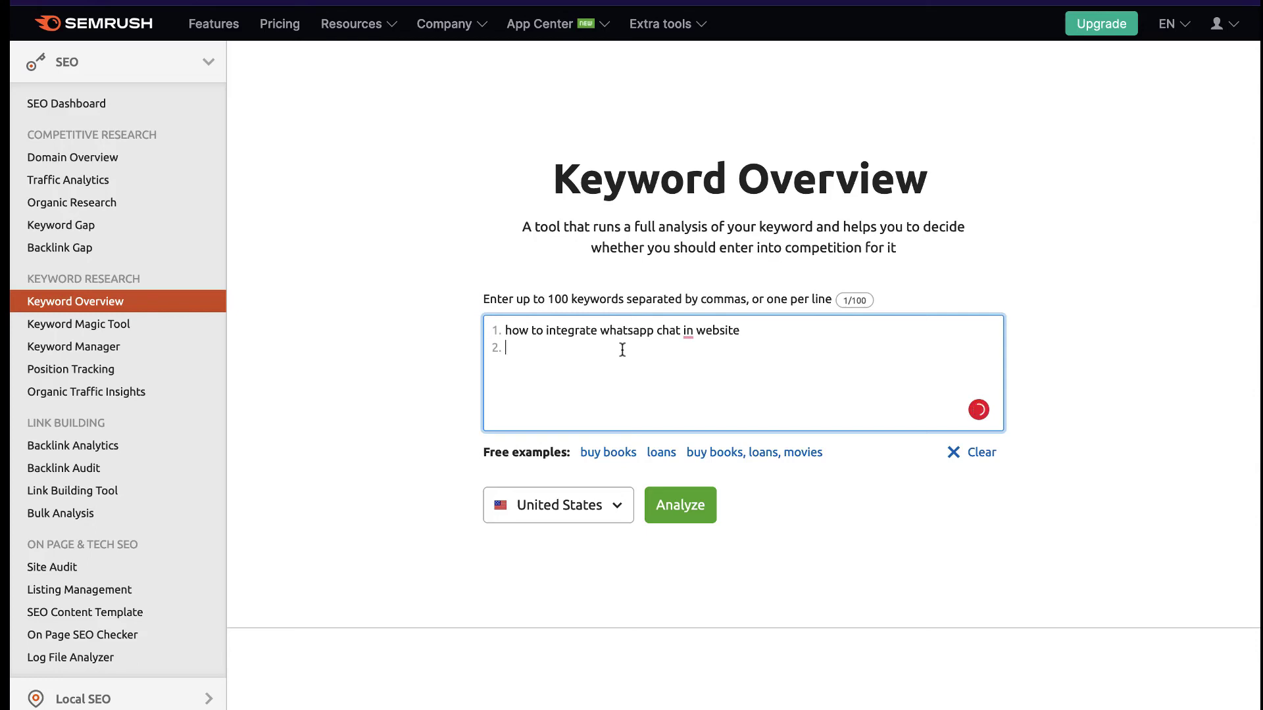
click(617, 506)
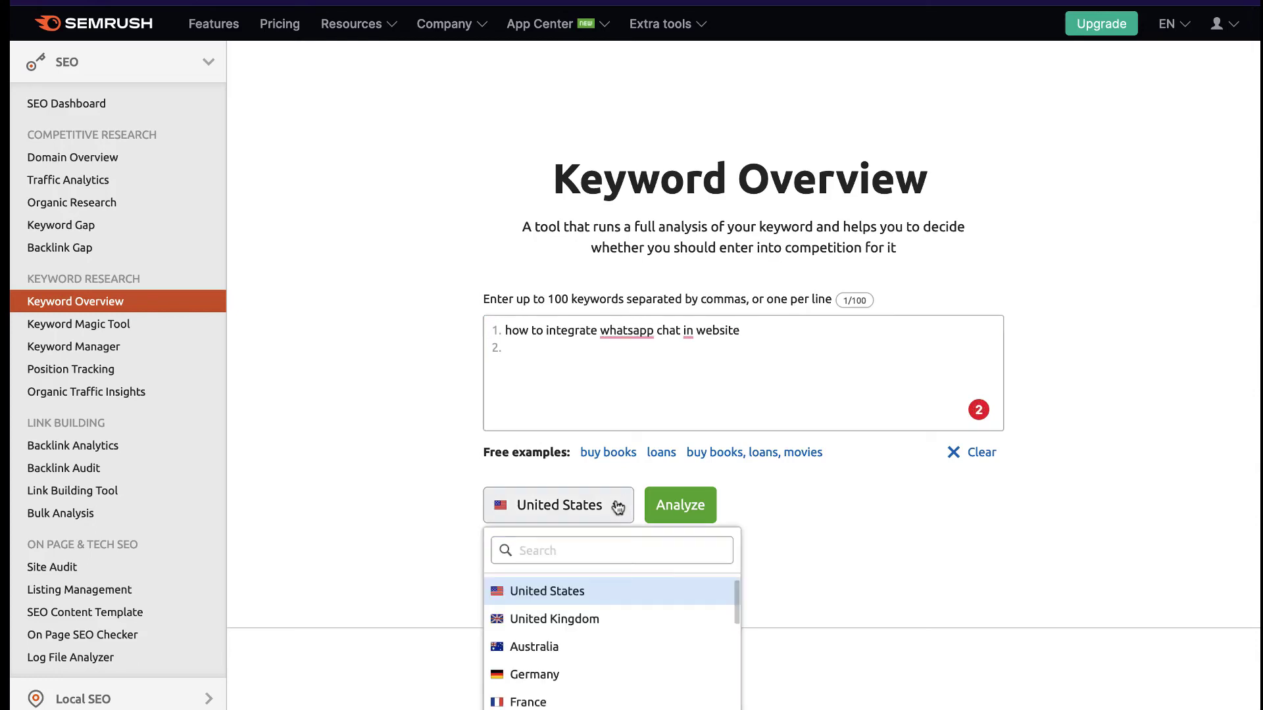
click(617, 506)
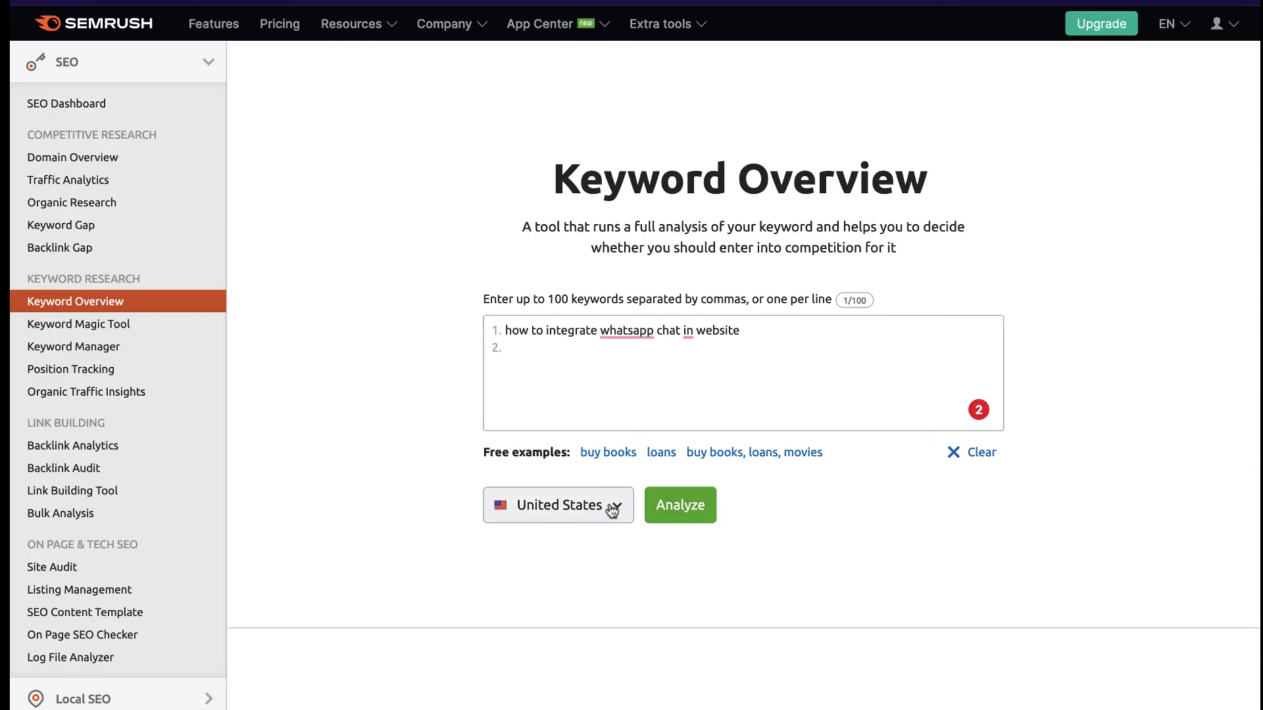
click(681, 515)
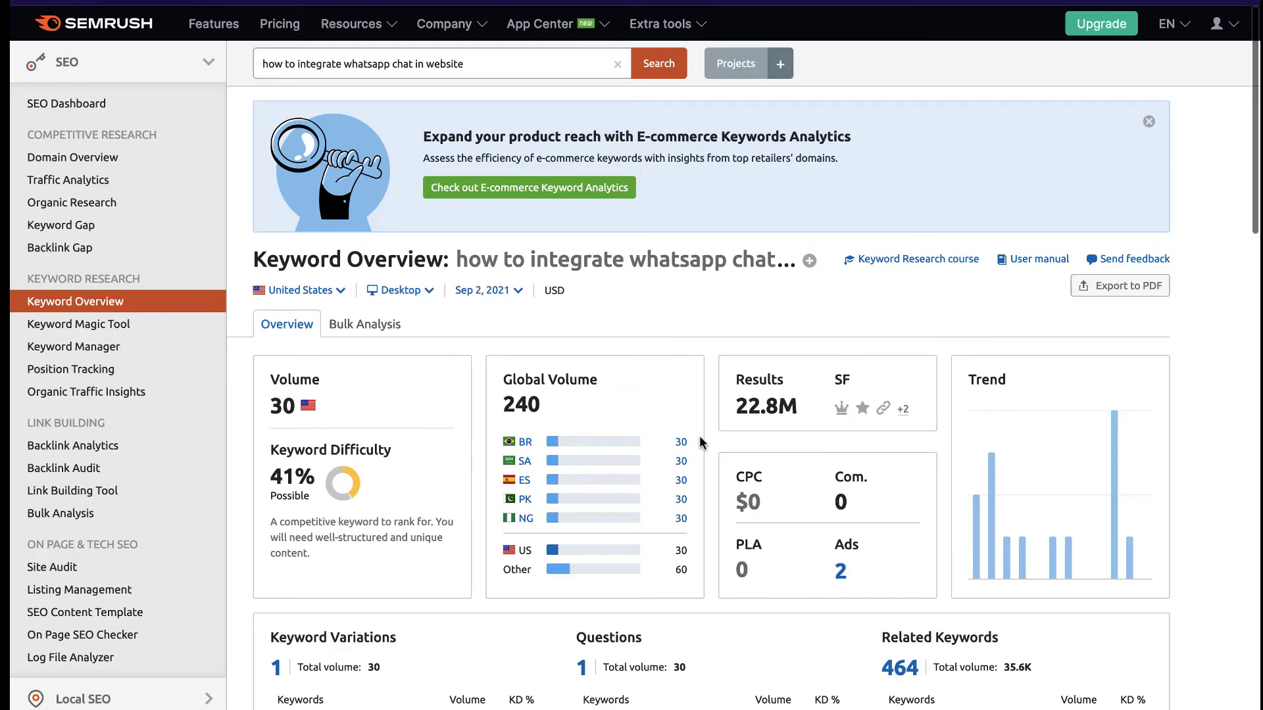
- Examine the keyword's overview metrics, highlighting its global volume figure
scroll(627, 390, down, 2)
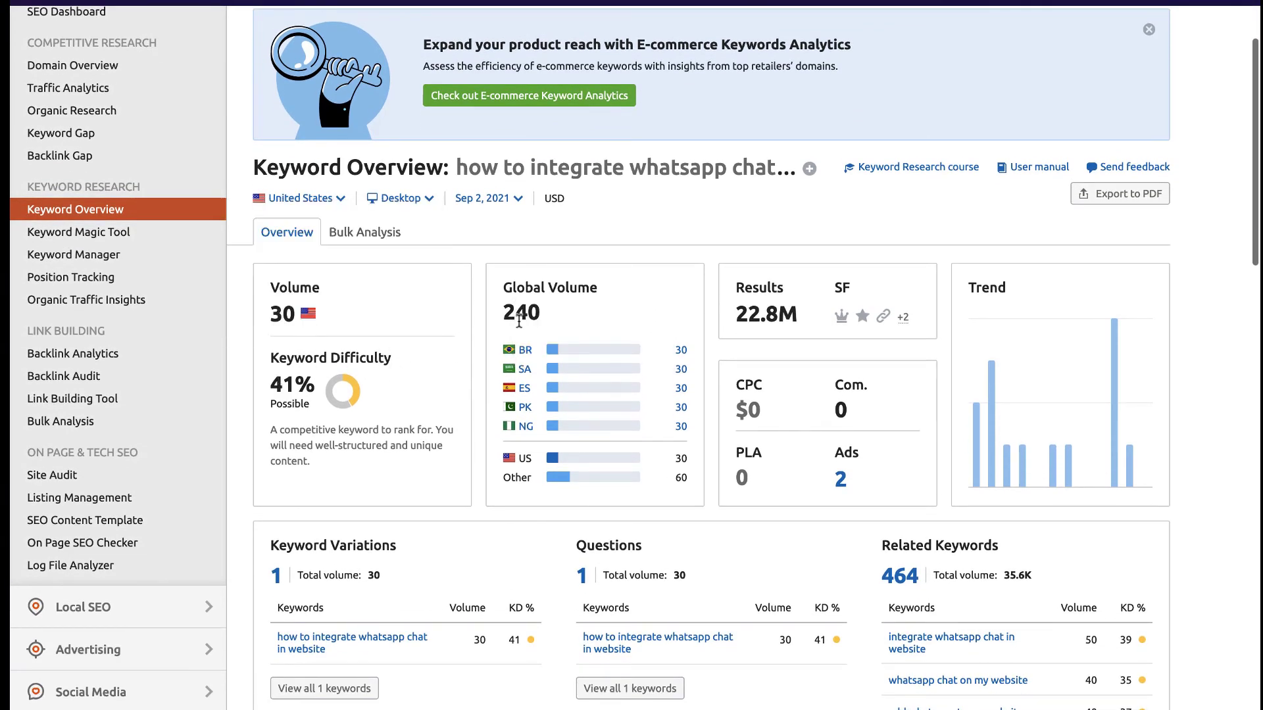
double_click(504, 315)
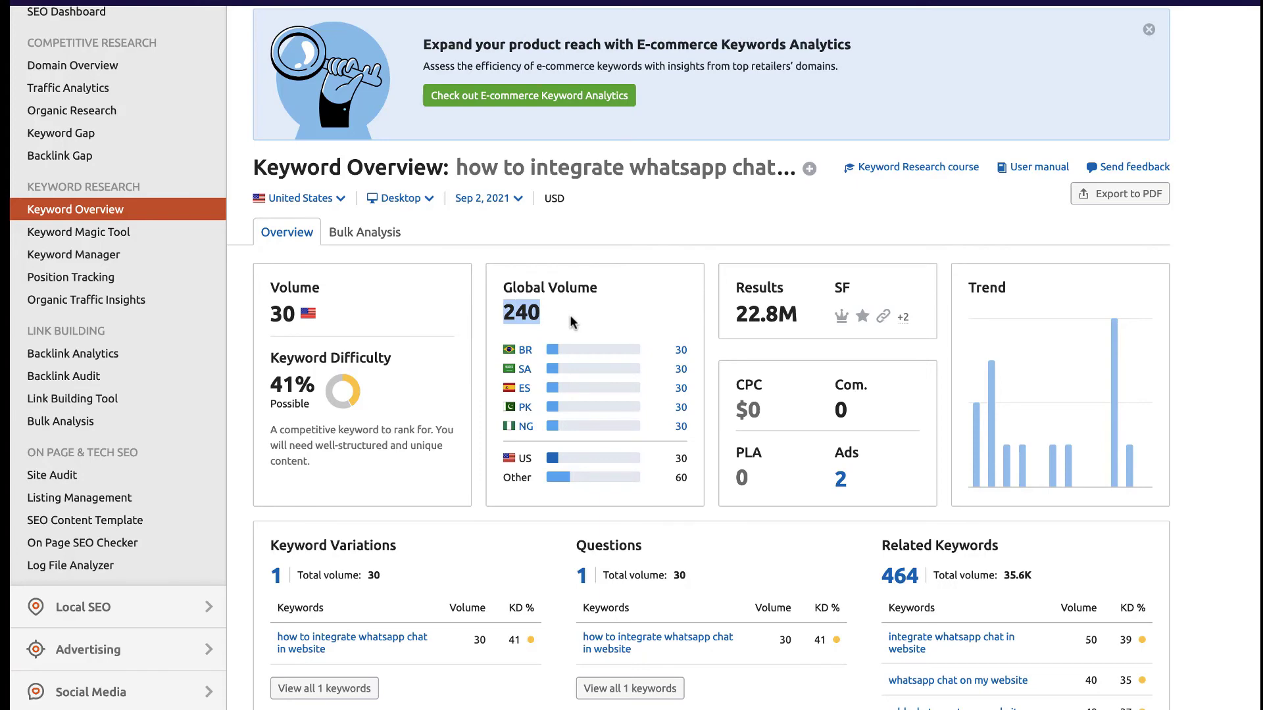
click(556, 321)
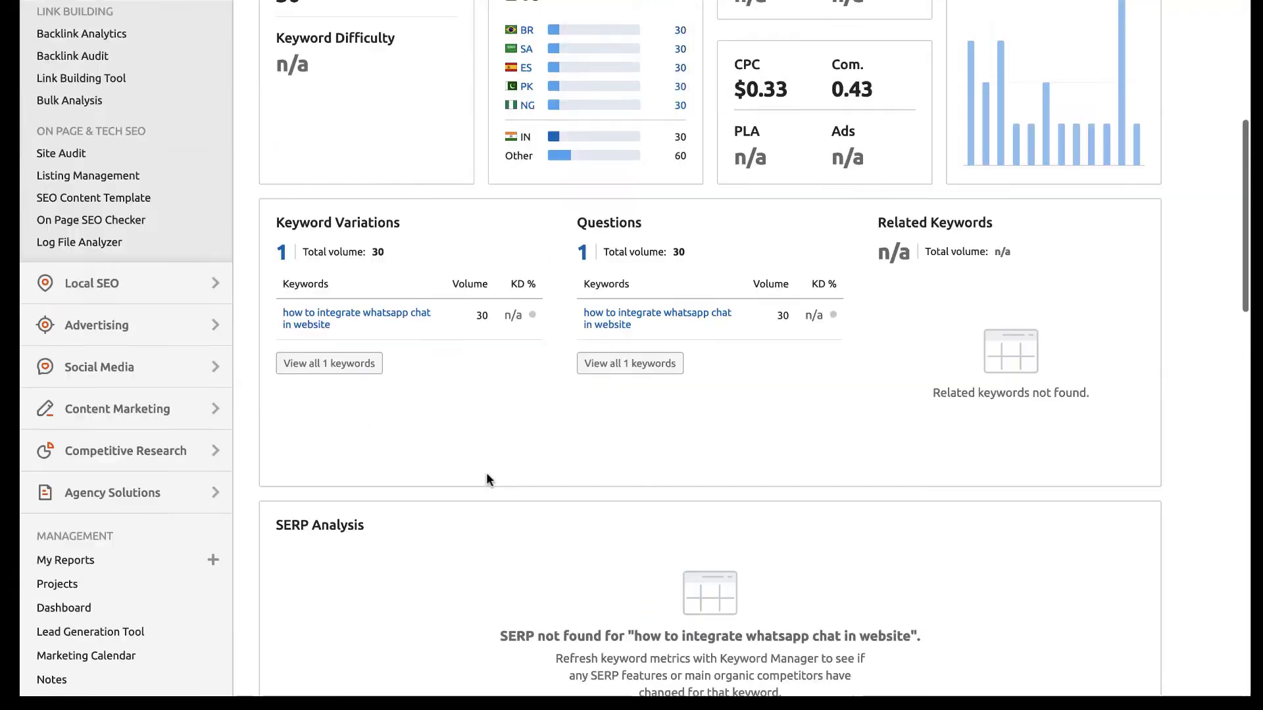